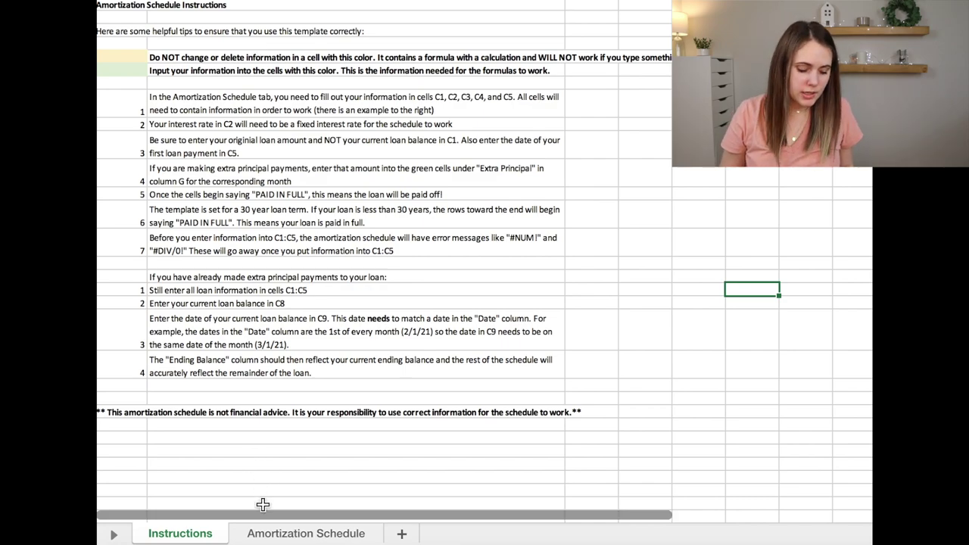
- Go to the Amortization Schedule sheet and select the Original Loan Amount cell C1
{"action": "left_click", "coordinate": [285, 536]}
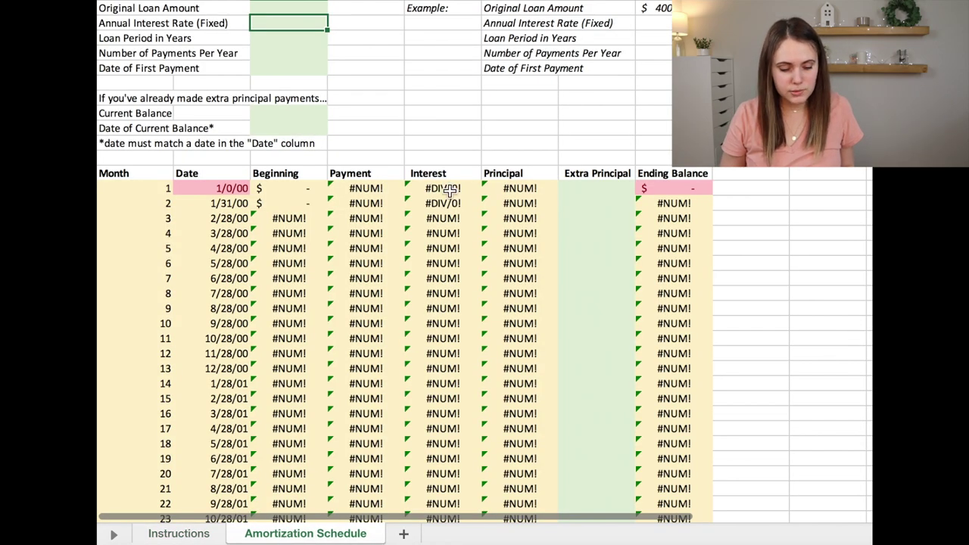
{"action": "left_click", "coordinate": [303, 7]}
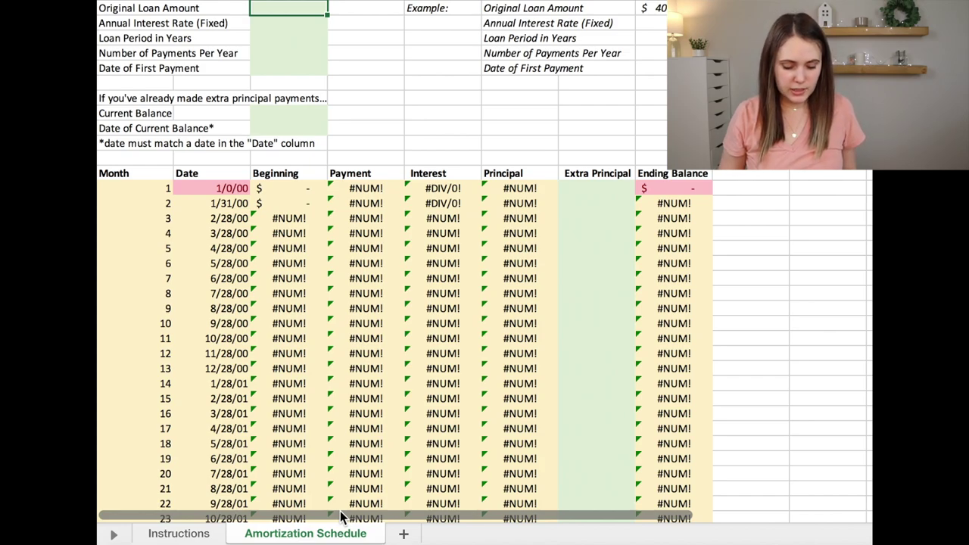
- Copy the Amortization Schedule sheet to the end of the workbook, then go back to the original sheet
{"action": "right_click", "coordinate": [340, 536]}
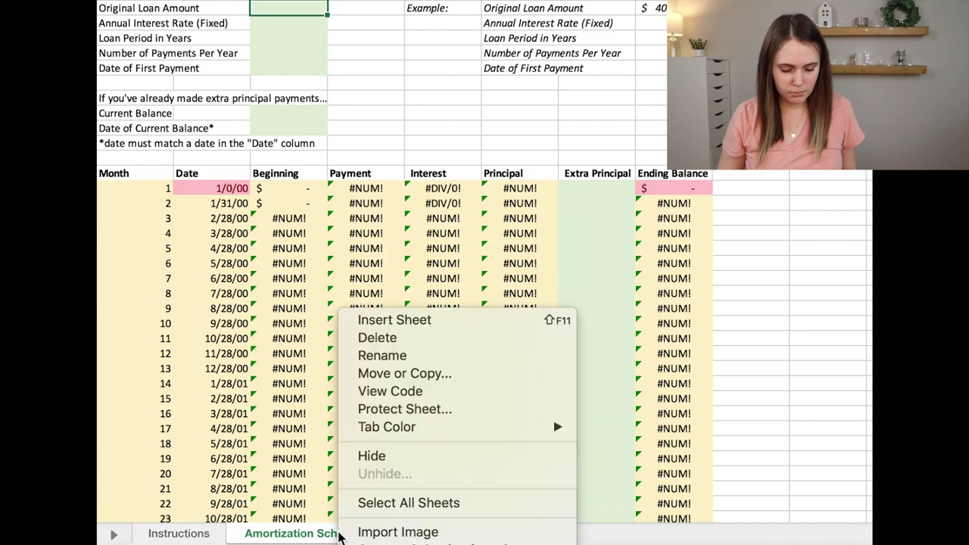
{"action": "left_click", "coordinate": [436, 374]}
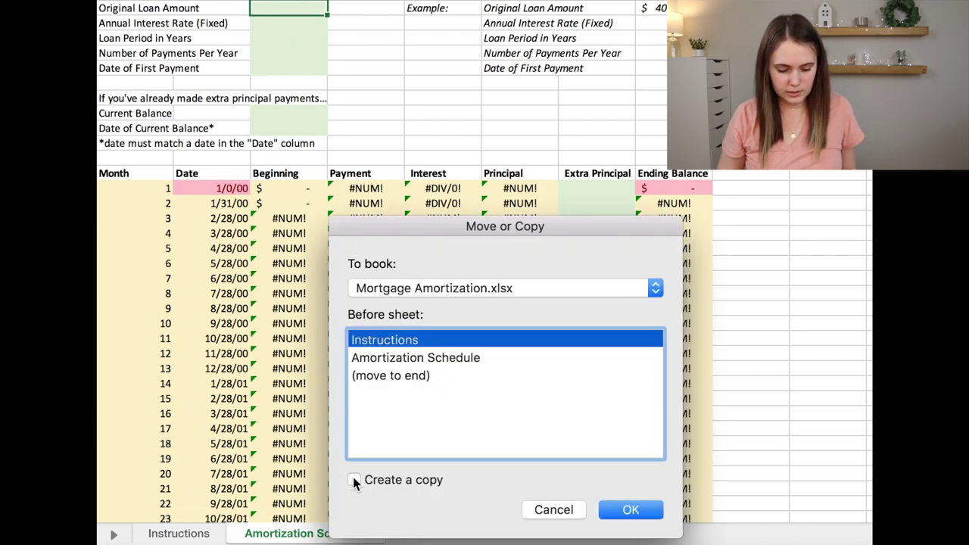
{"action": "left_click", "coordinate": [354, 481]}
{"action": "left_click", "coordinate": [424, 377]}
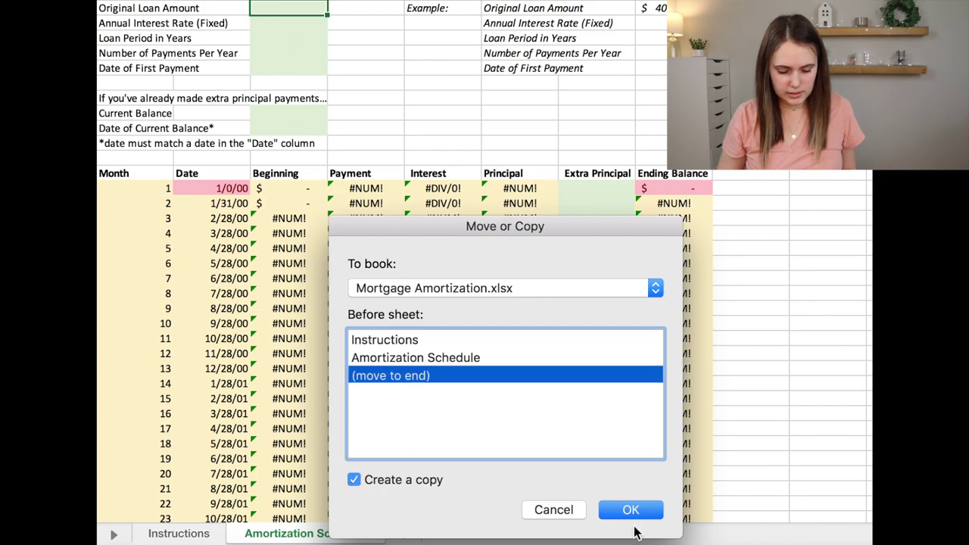
{"action": "left_click", "coordinate": [636, 513]}
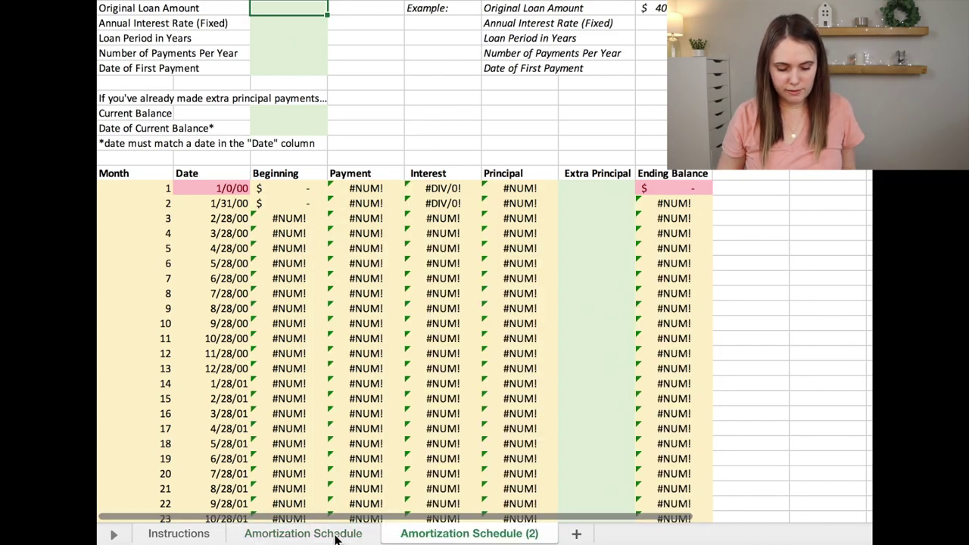
{"action": "left_click", "coordinate": [303, 533]}
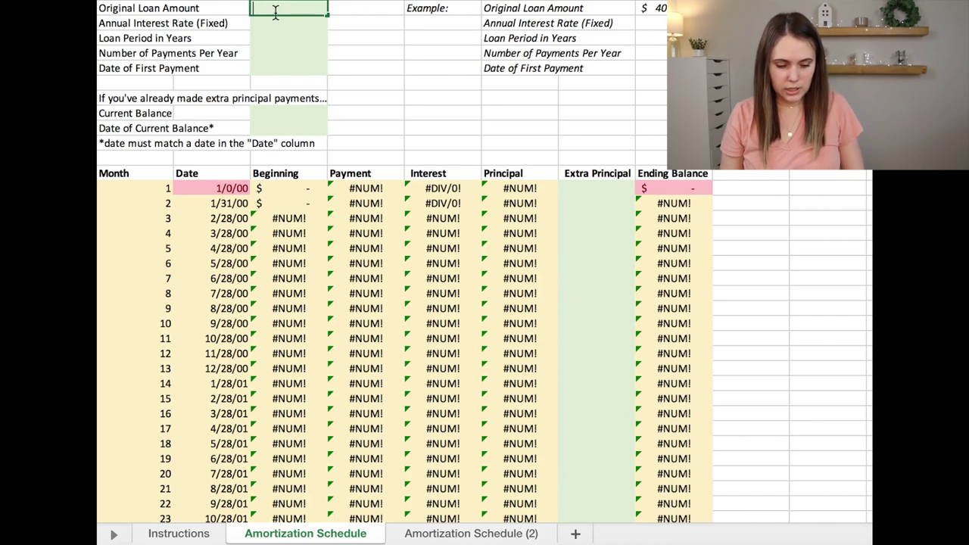
- Enter 350,000 loan, 3.25% rate, 30 years, 12 payments yearly, first payment 11/1/20 in C1–C5
{"action": "type", "text": "350,"}
{"action": "type", "text": "0000"}
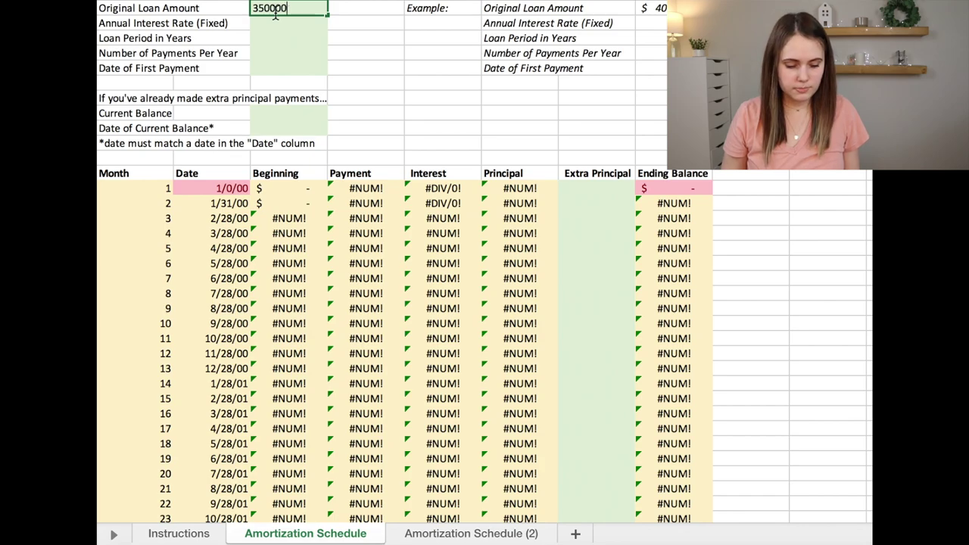
{"action": "key", "text": "Return"}
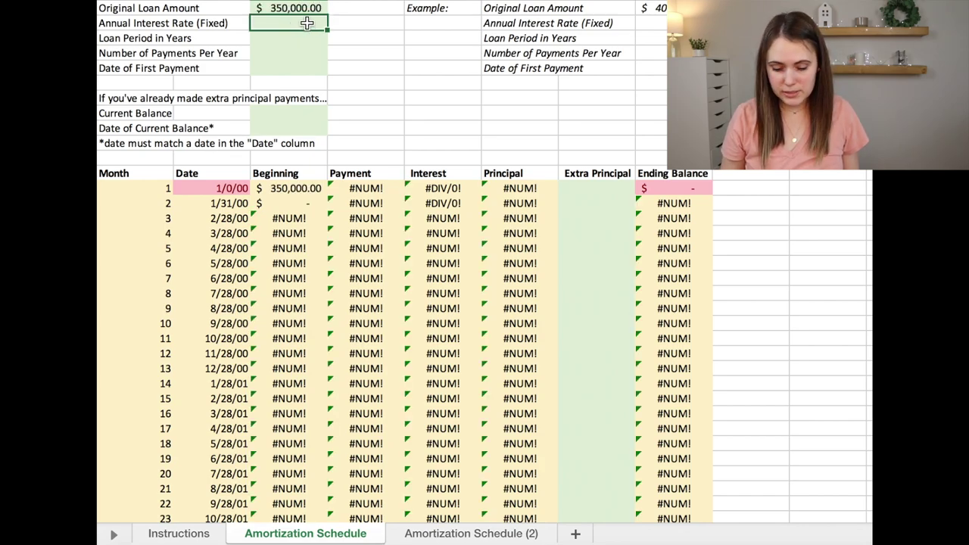
{"action": "type", "text": "3.25"}
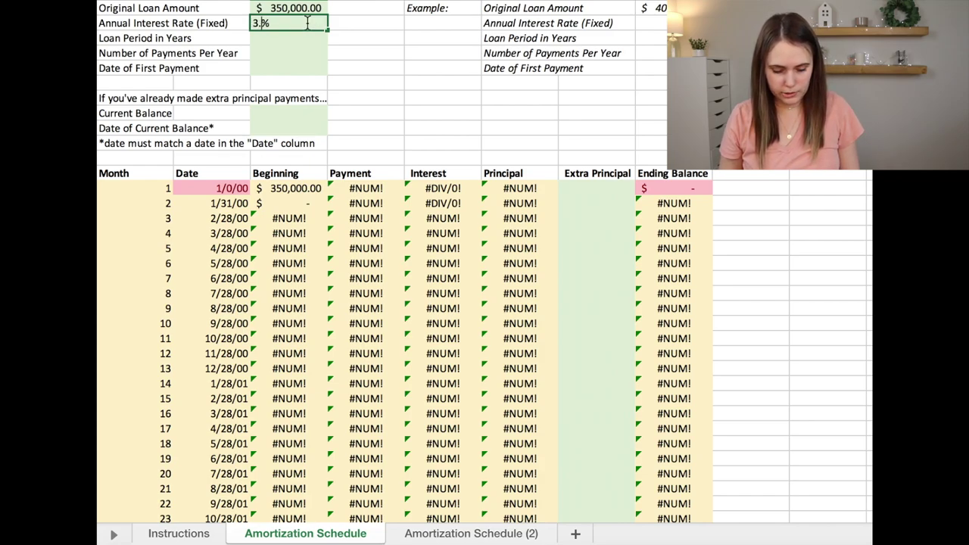
{"action": "key", "text": "Return"}
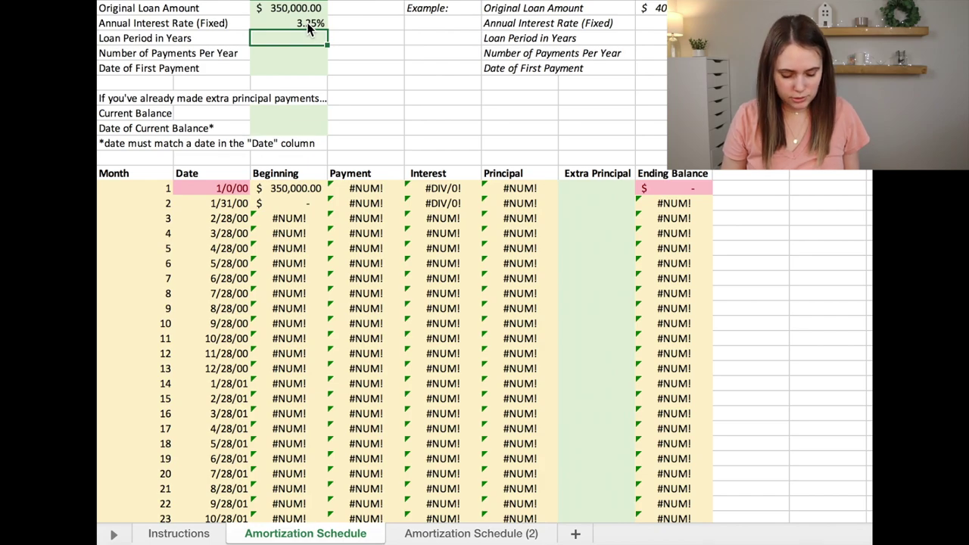
{"action": "type", "text": "30"}
{"action": "key", "text": "Return"}
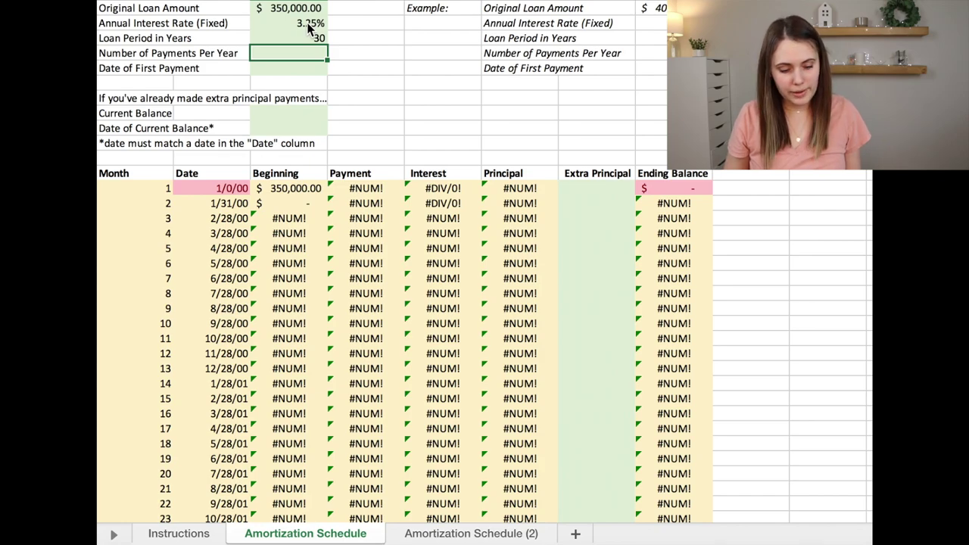
{"action": "type", "text": "12"}
{"action": "key", "text": "Return"}
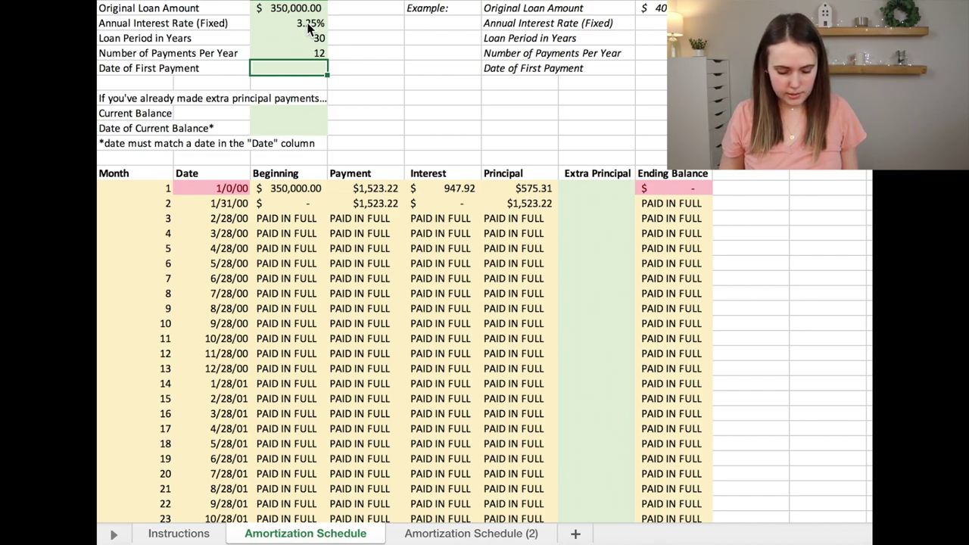
{"action": "type", "text": "11/"}
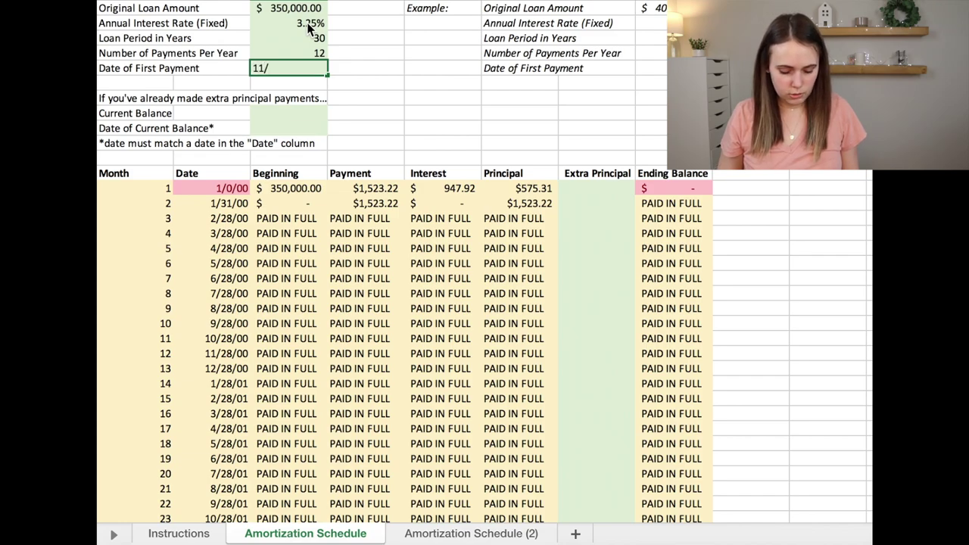
{"action": "type", "text": "1/20"}
{"action": "key", "text": "Return"}
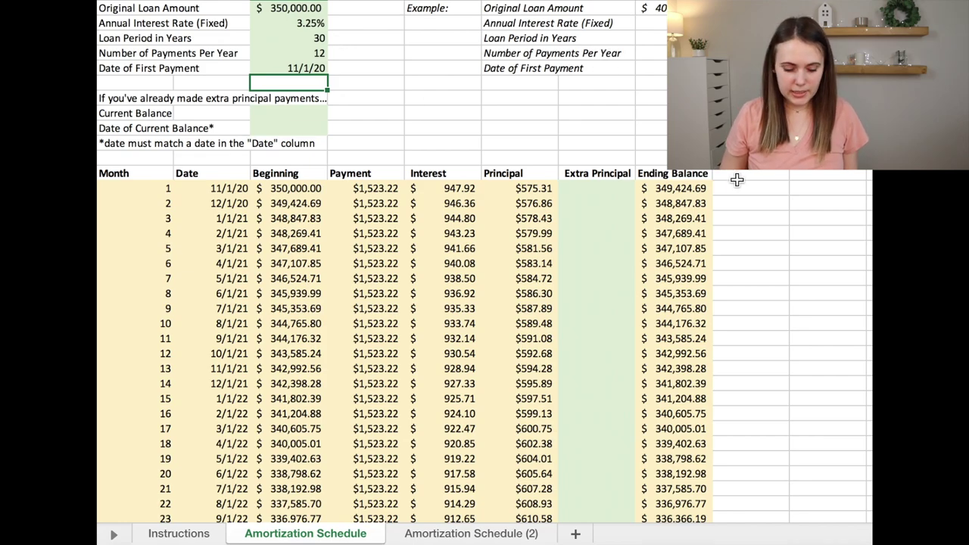
{"action": "scroll", "coordinate": [736, 180], "scroll_direction": "down", "scroll_amount": 1}
{"action": "scroll", "coordinate": [736, 179], "scroll_direction": "up", "scroll_amount": 1}
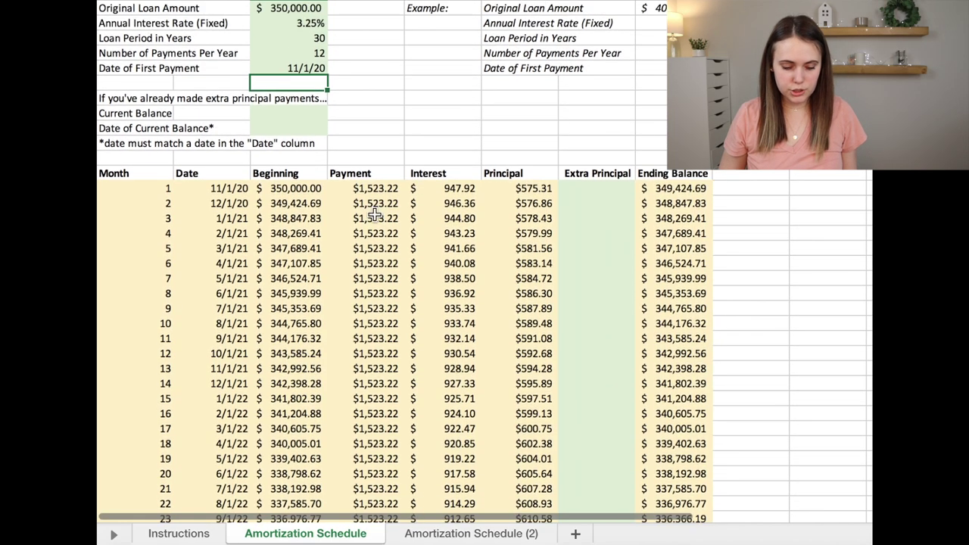
{"action": "left_click", "coordinate": [362, 189]}
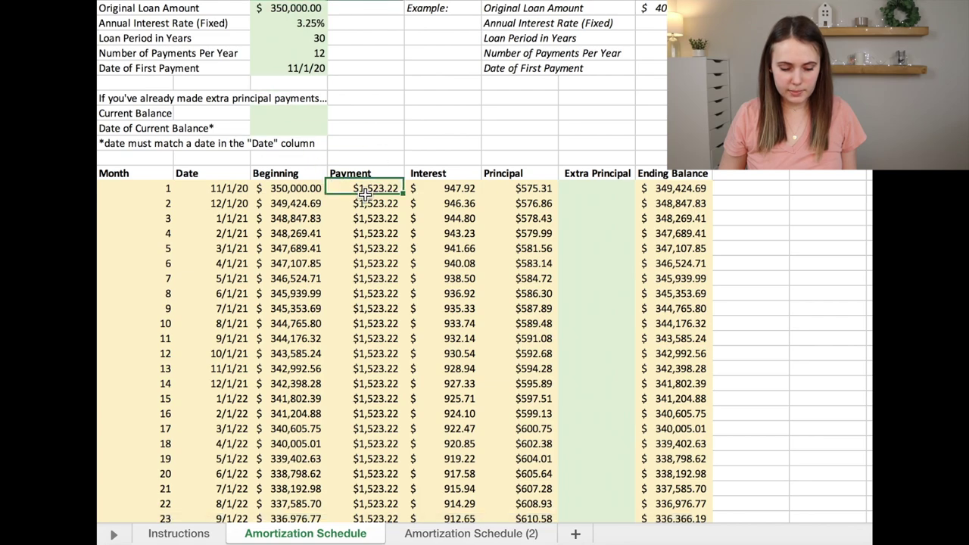
{"action": "left_click", "coordinate": [443, 189]}
{"action": "left_click", "coordinate": [507, 191]}
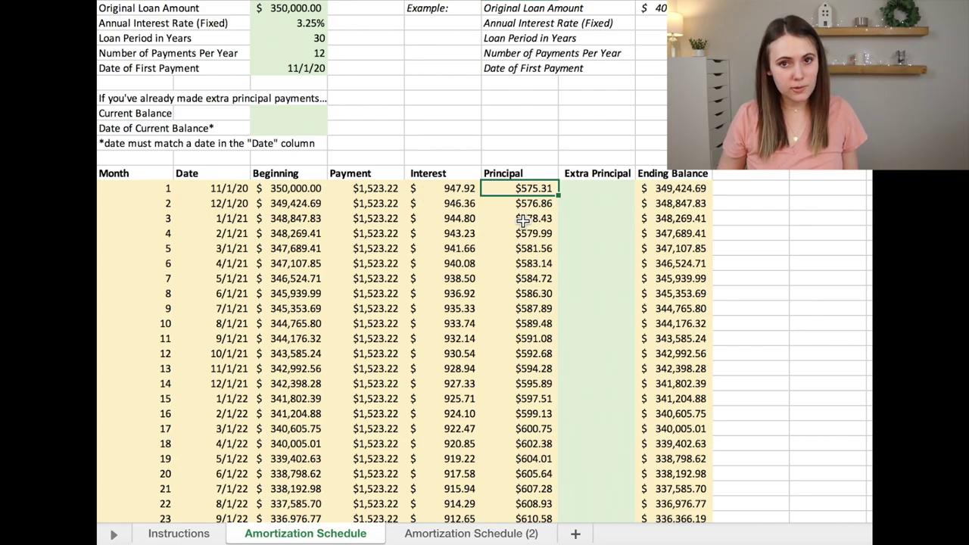
{"action": "scroll", "coordinate": [523, 220], "scroll_direction": "down", "scroll_amount": 20}
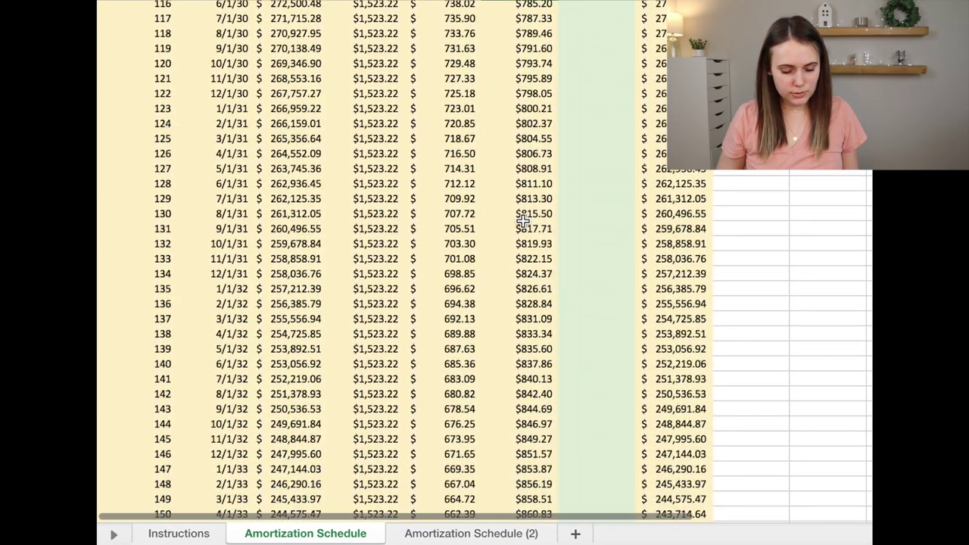
{"action": "scroll", "coordinate": [523, 221], "scroll_direction": "down", "scroll_amount": 20}
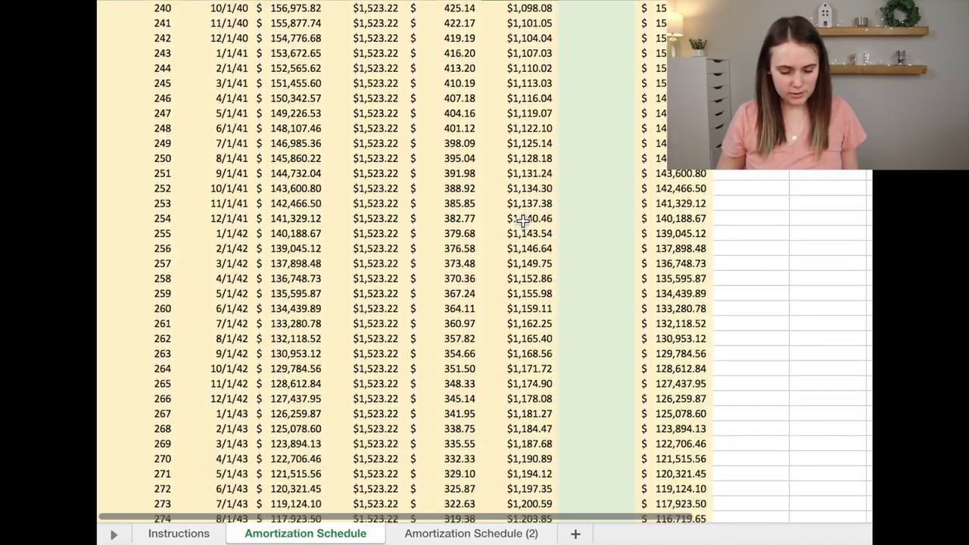
{"action": "scroll", "coordinate": [523, 221], "scroll_direction": "down", "scroll_amount": 17}
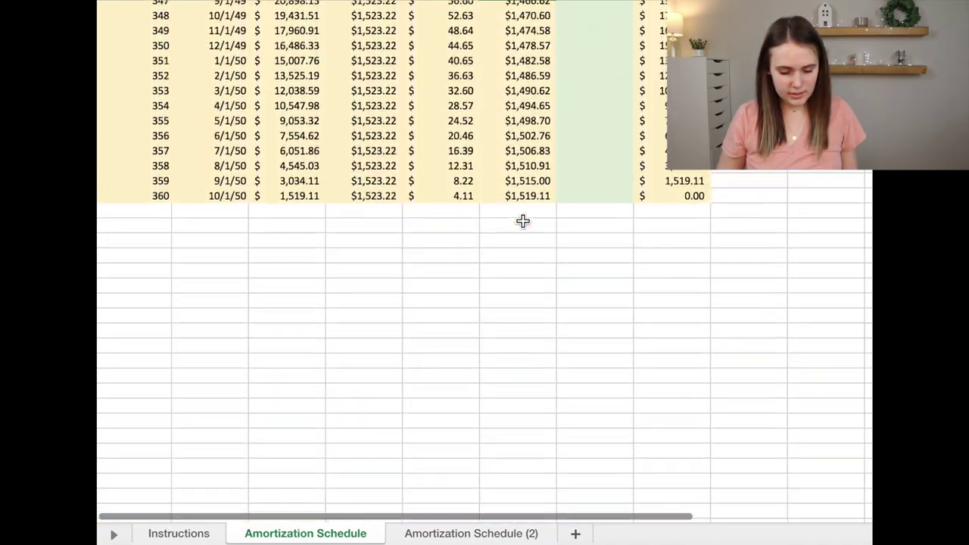
{"action": "scroll", "coordinate": [523, 220], "scroll_direction": "up", "scroll_amount": 1}
{"action": "left_click", "coordinate": [681, 288]}
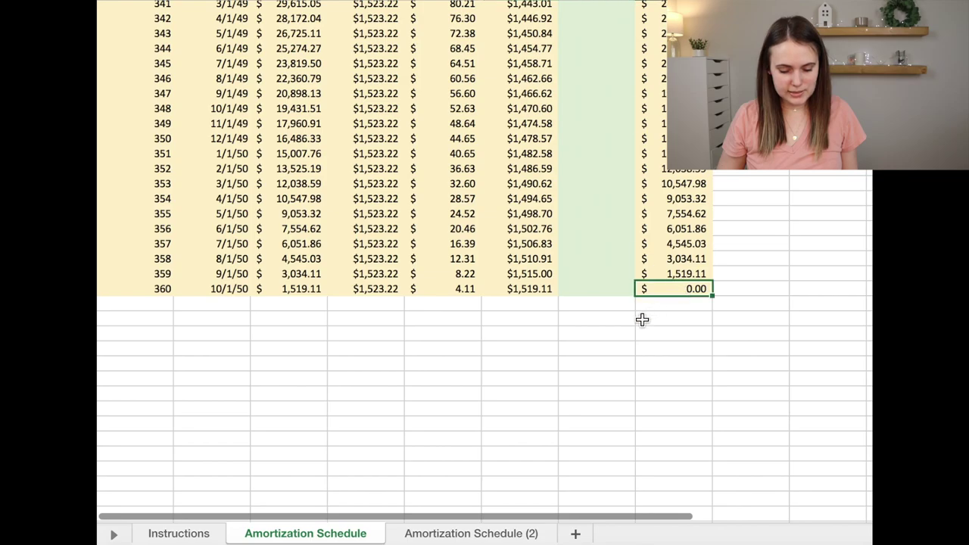
{"action": "scroll", "coordinate": [630, 329], "scroll_direction": "up", "scroll_amount": 20}
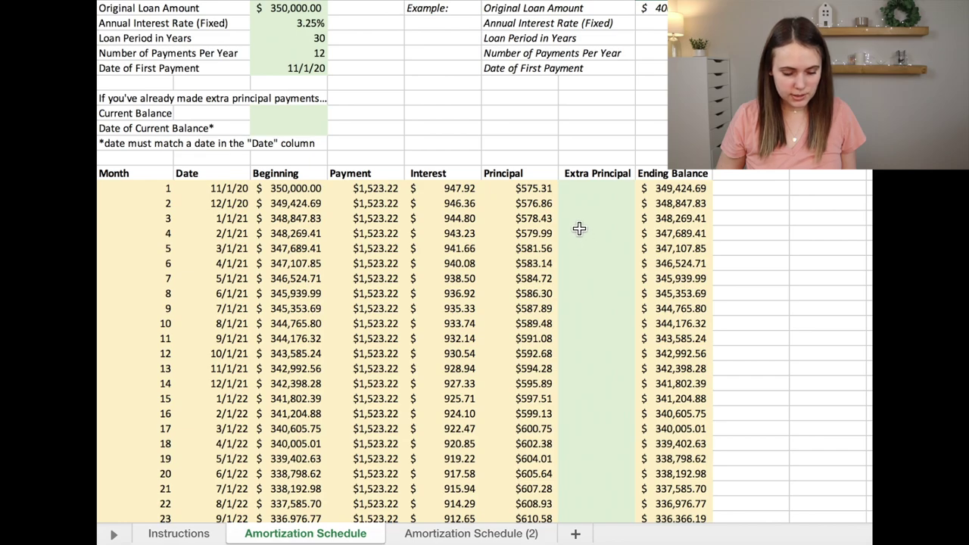
{"action": "left_click", "coordinate": [579, 236]}
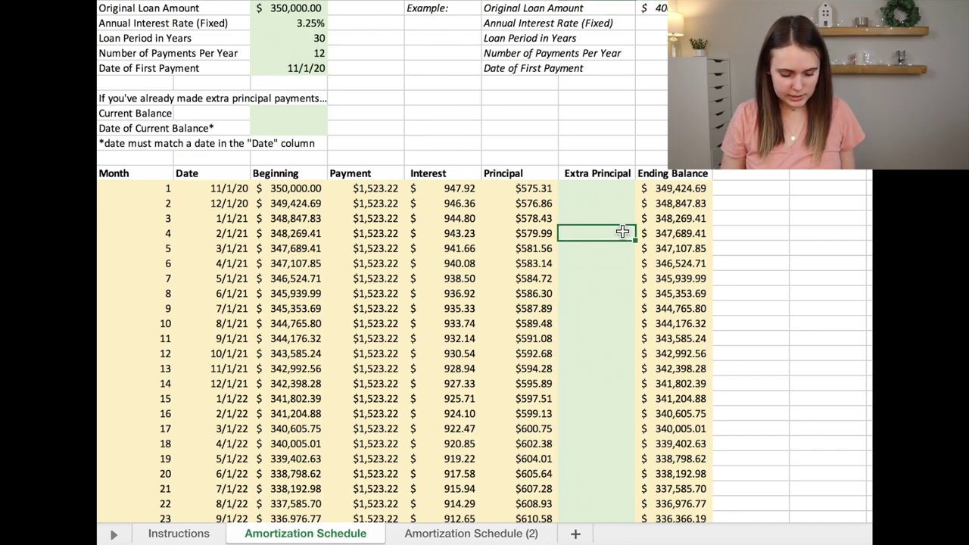
{"action": "type", "text": "1000"}
{"action": "key", "text": "Return"}
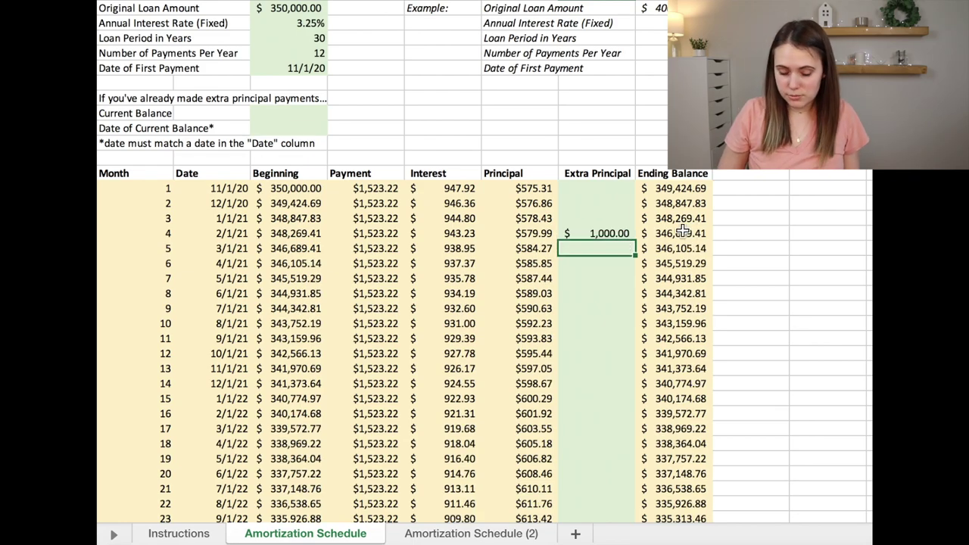
{"action": "scroll", "coordinate": [722, 279], "scroll_direction": "down", "scroll_amount": 10}
{"action": "scroll", "coordinate": [721, 279], "scroll_direction": "down", "scroll_amount": 20}
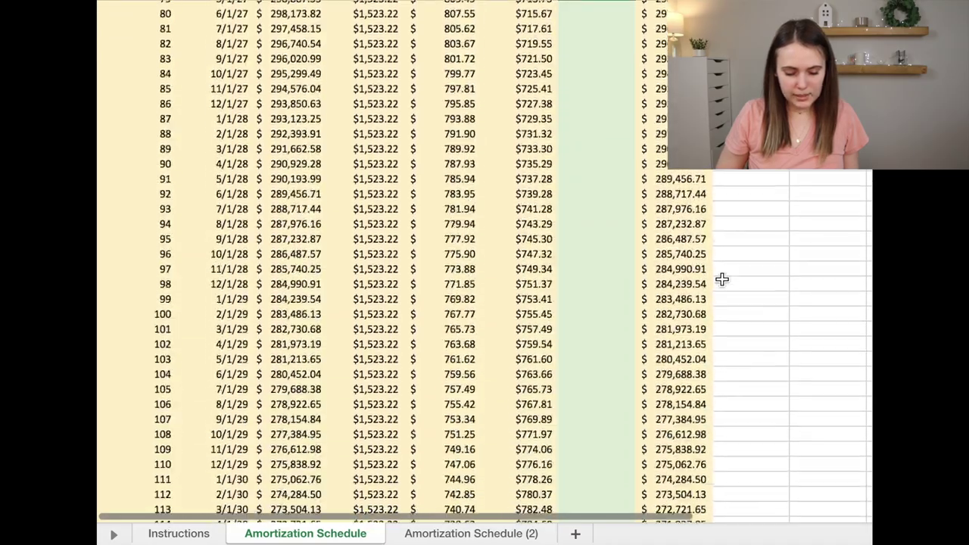
{"action": "scroll", "coordinate": [722, 279], "scroll_direction": "down", "scroll_amount": 20}
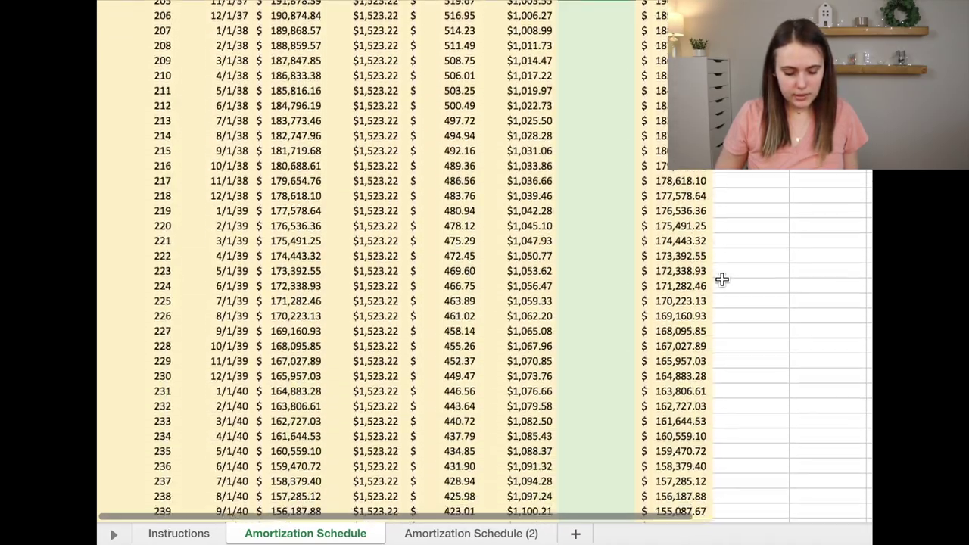
{"action": "scroll", "coordinate": [722, 280], "scroll_direction": "down", "scroll_amount": 16}
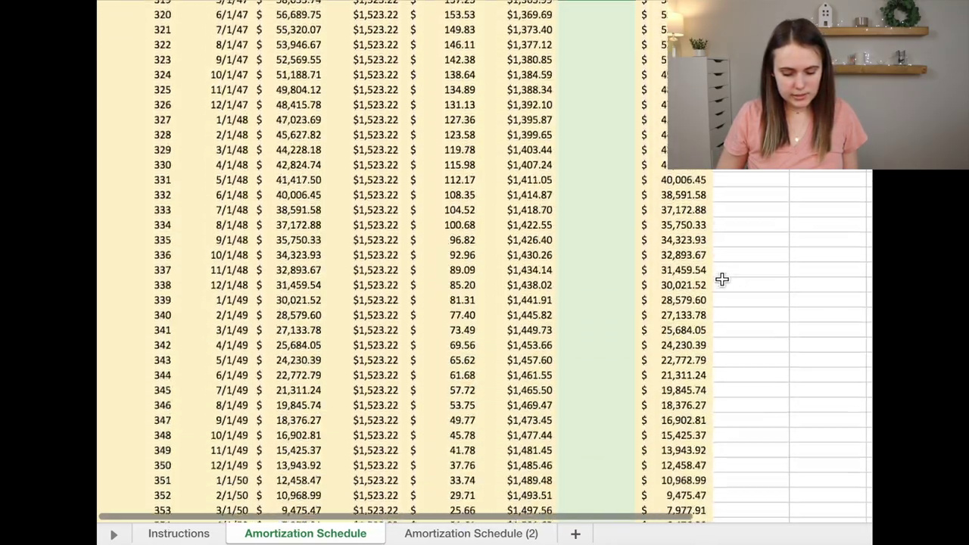
{"action": "scroll", "coordinate": [721, 280], "scroll_direction": "up", "scroll_amount": 2}
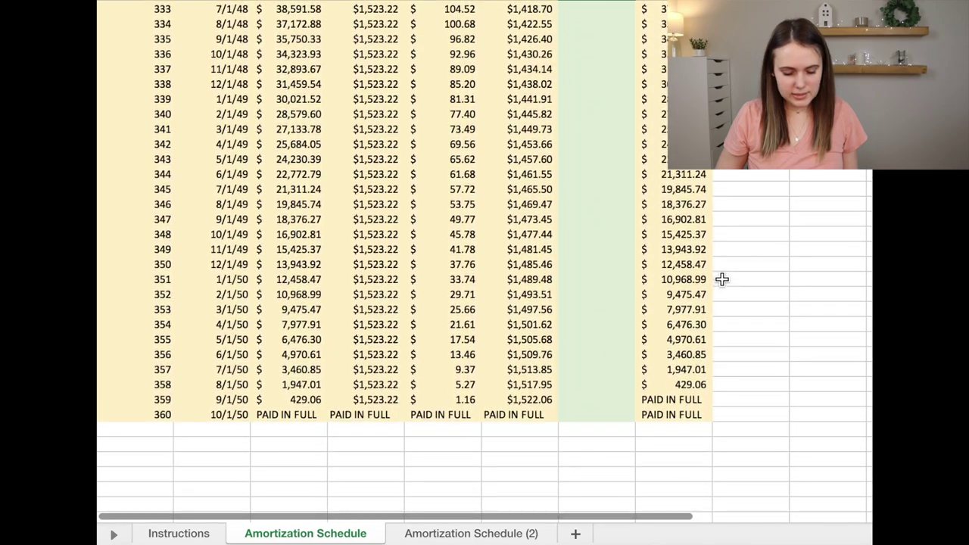
{"action": "left_click", "coordinate": [701, 399]}
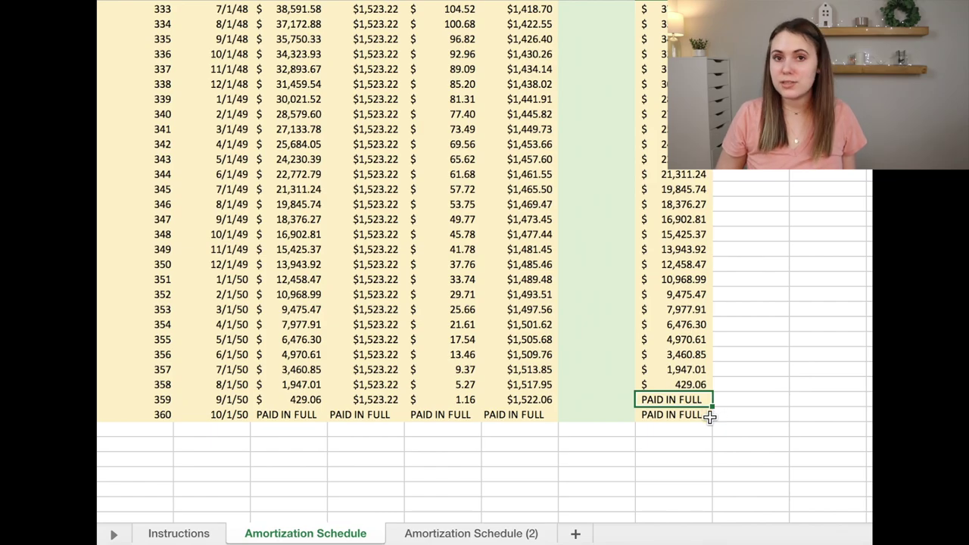
{"action": "scroll", "coordinate": [727, 338], "scroll_direction": "up", "scroll_amount": 20}
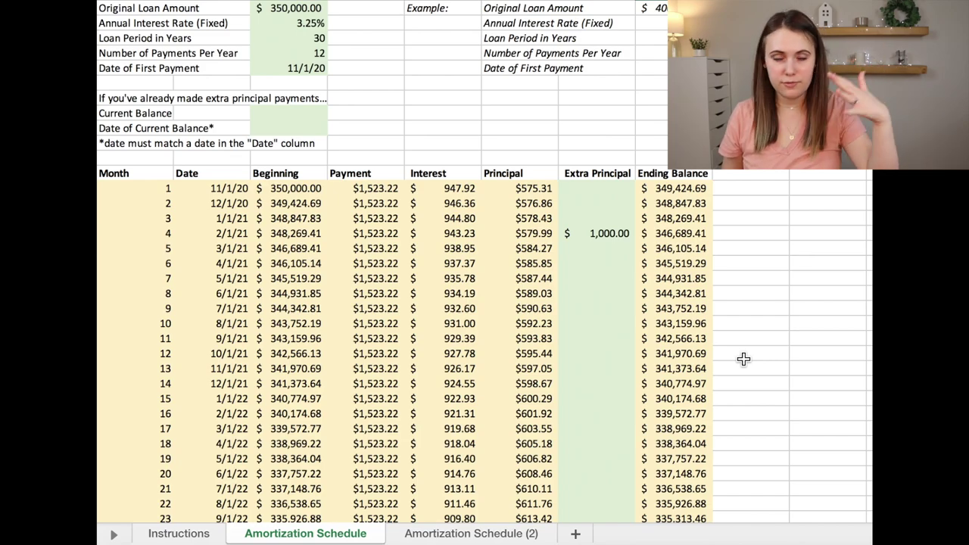
- Enter extra principal of 500, 200 and 2000 for months 5, 6 and 7
{"action": "left_click", "coordinate": [597, 249]}
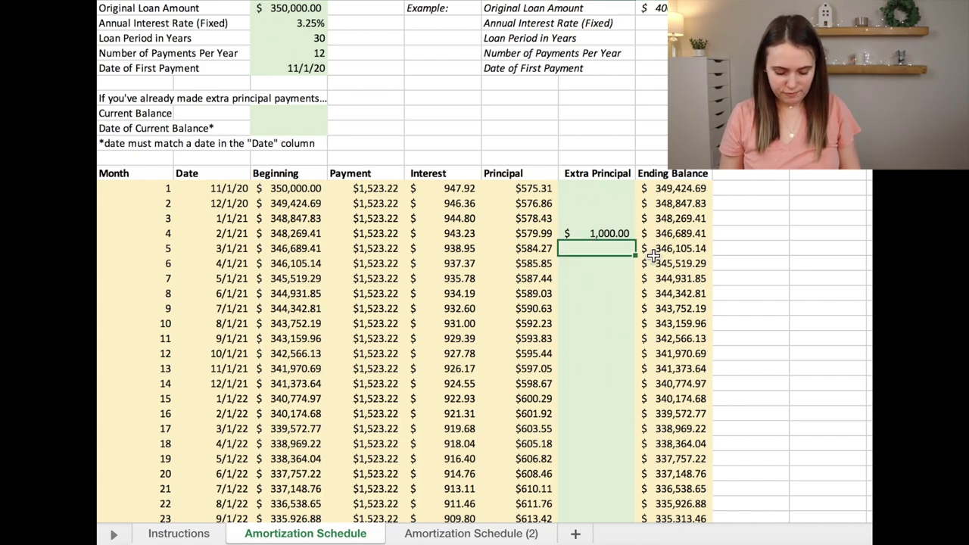
{"action": "type", "text": "500"}
{"action": "key", "text": "Return"}
{"action": "type", "text": "200"}
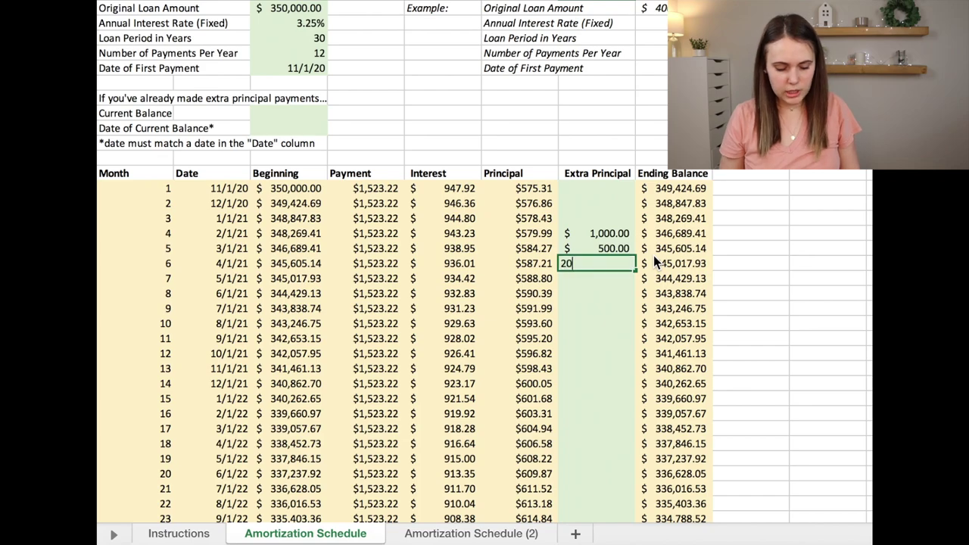
{"action": "key", "text": "Return"}
{"action": "type", "text": "2000"}
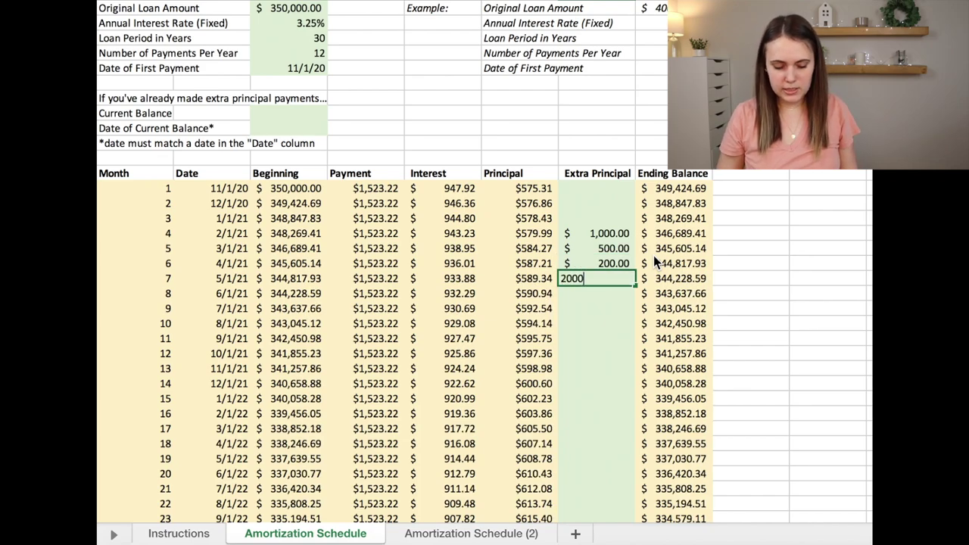
{"action": "key", "text": "Return"}
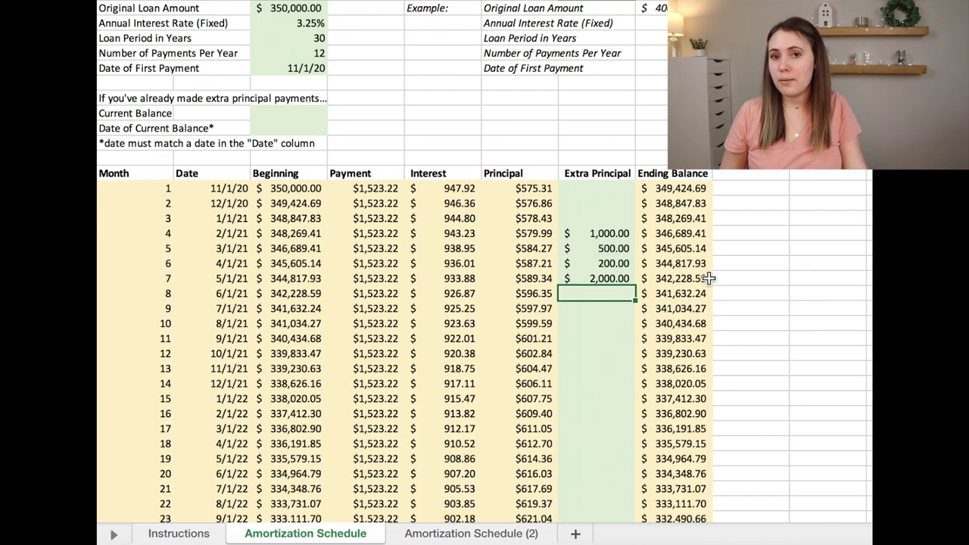
{"action": "scroll", "coordinate": [722, 269], "scroll_direction": "down", "scroll_amount": 20}
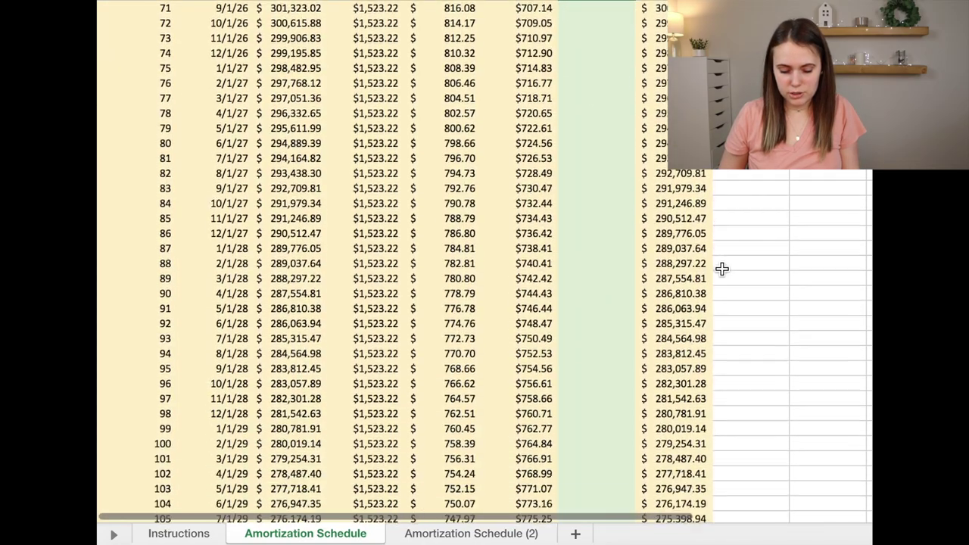
{"action": "scroll", "coordinate": [722, 269], "scroll_direction": "down", "scroll_amount": 20}
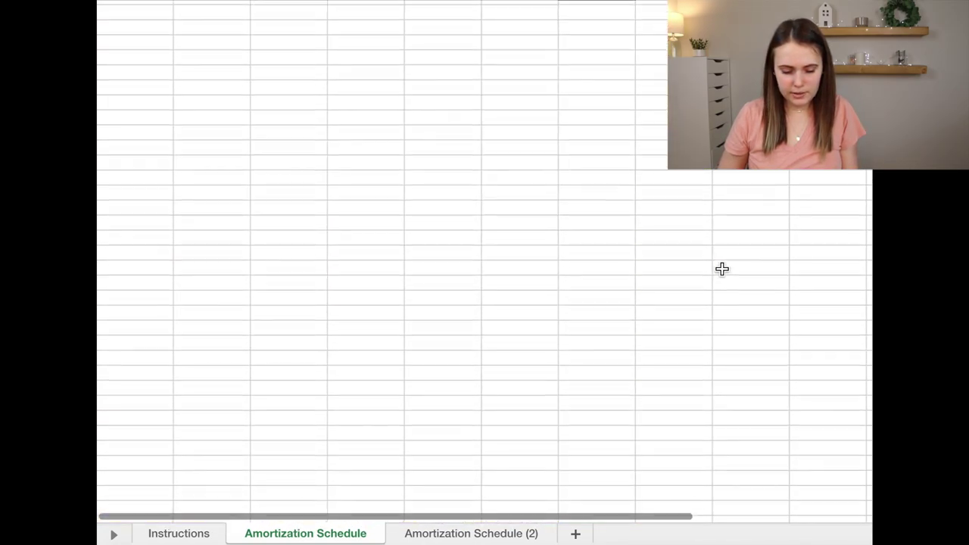
{"action": "scroll", "coordinate": [721, 269], "scroll_direction": "up", "scroll_amount": 15}
{"action": "scroll", "coordinate": [722, 269], "scroll_direction": "up", "scroll_amount": 1}
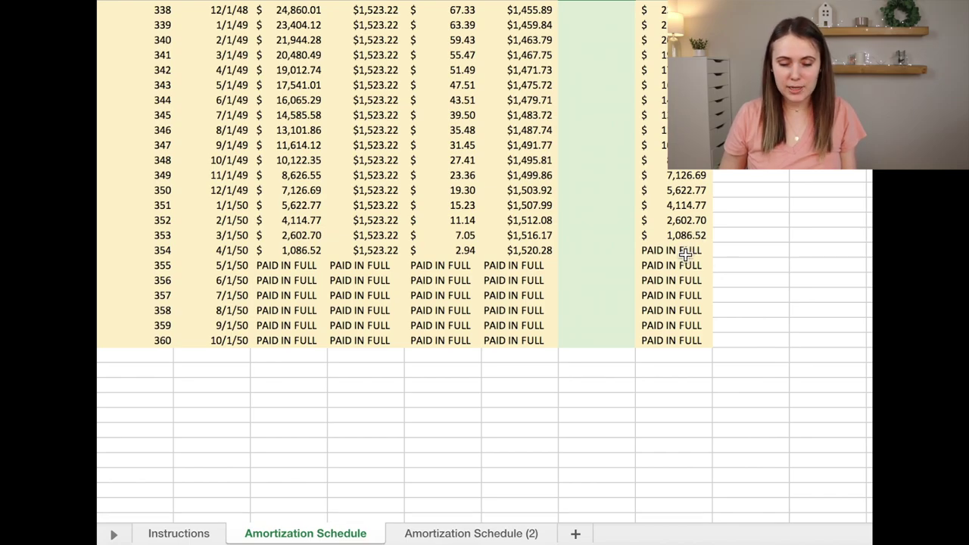
{"action": "left_click", "coordinate": [684, 250]}
{"action": "scroll", "coordinate": [484, 261], "scroll_direction": "up", "scroll_amount": 20}
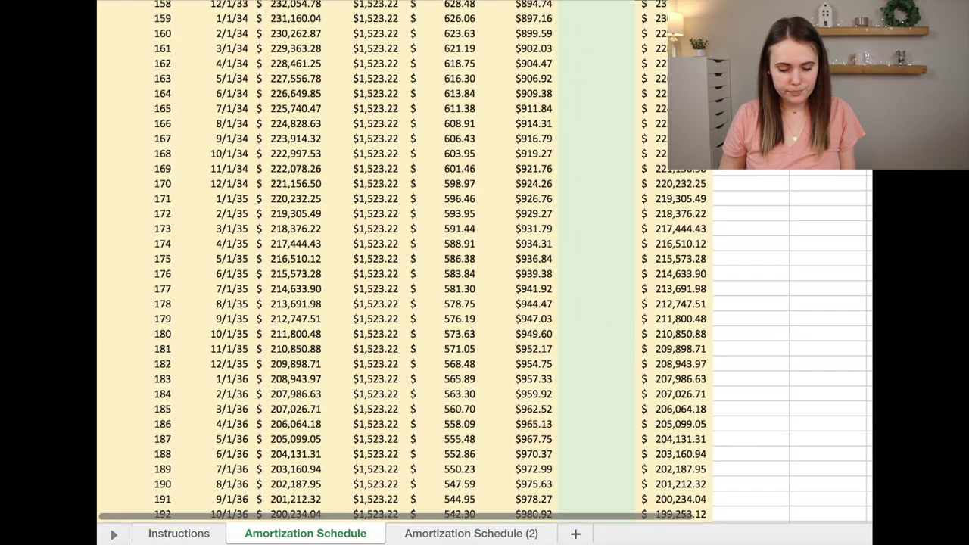
{"action": "scroll", "coordinate": [485, 261], "scroll_direction": "up", "scroll_amount": 20}
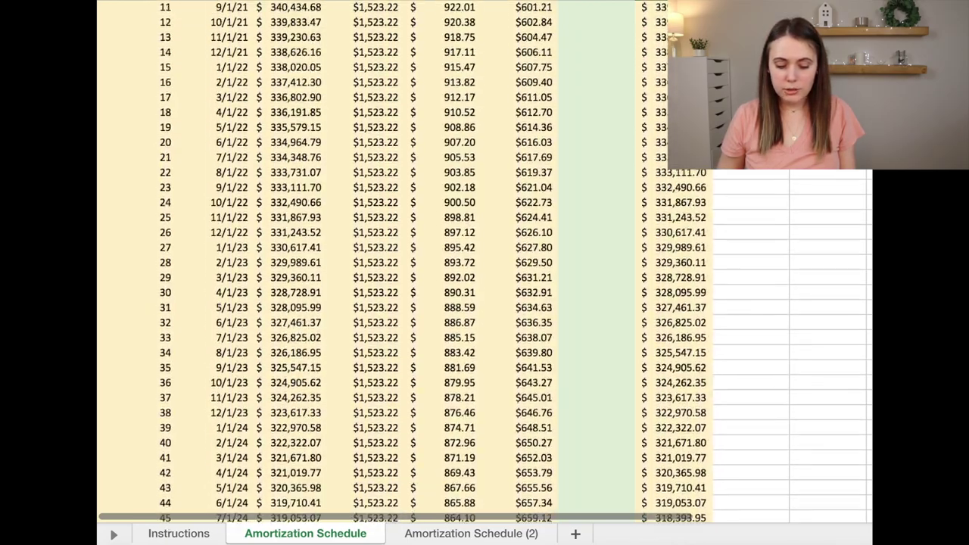
{"action": "scroll", "coordinate": [671, 249], "scroll_direction": "right", "scroll_amount": 1}
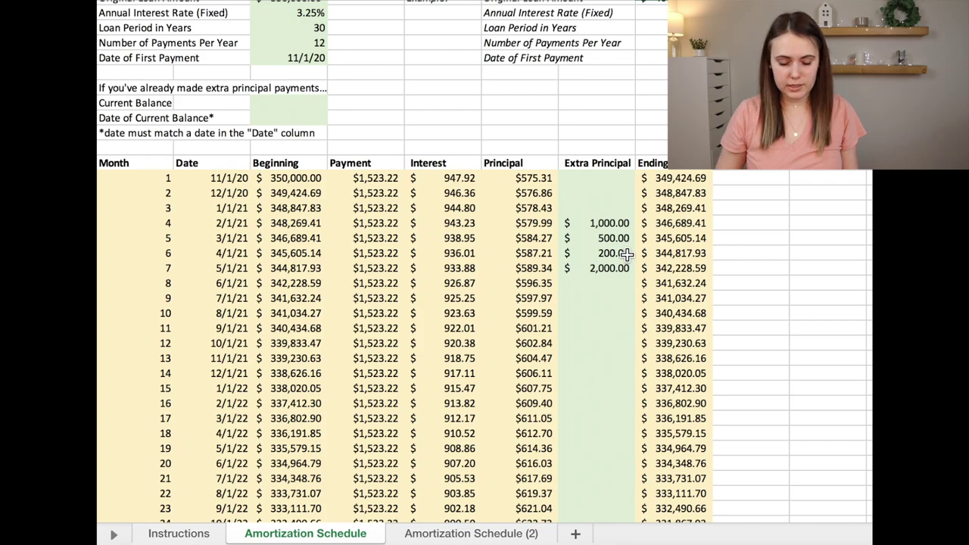
{"action": "scroll", "coordinate": [626, 255], "scroll_direction": "up", "scroll_amount": 1}
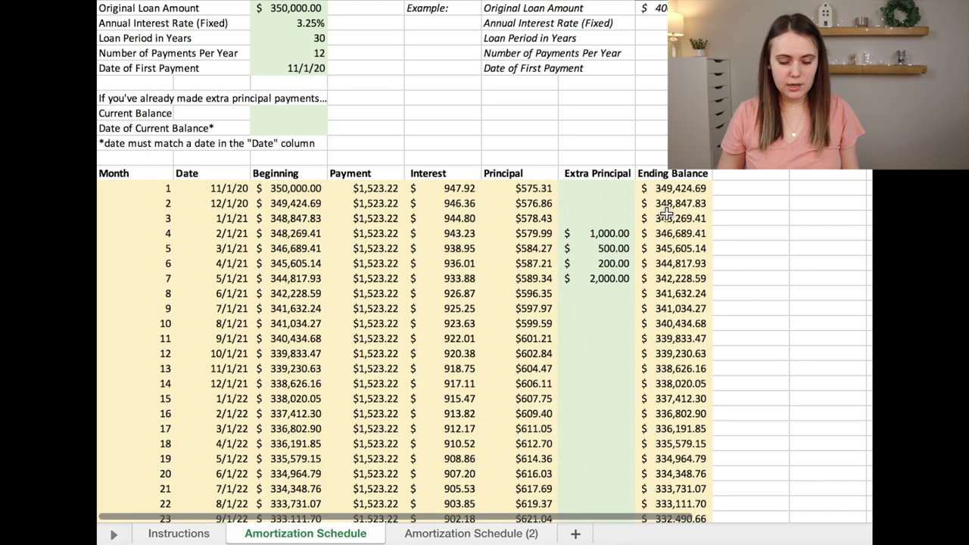
- Review the month 3 and month 4 ending balances, then select the Current Balance input
{"action": "left_click", "coordinate": [674, 217]}
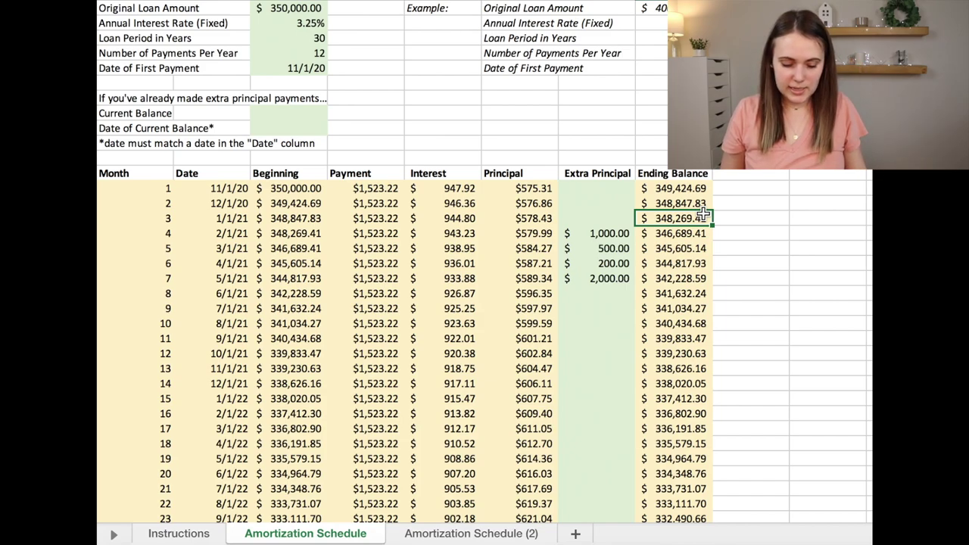
{"action": "key", "text": "Down"}
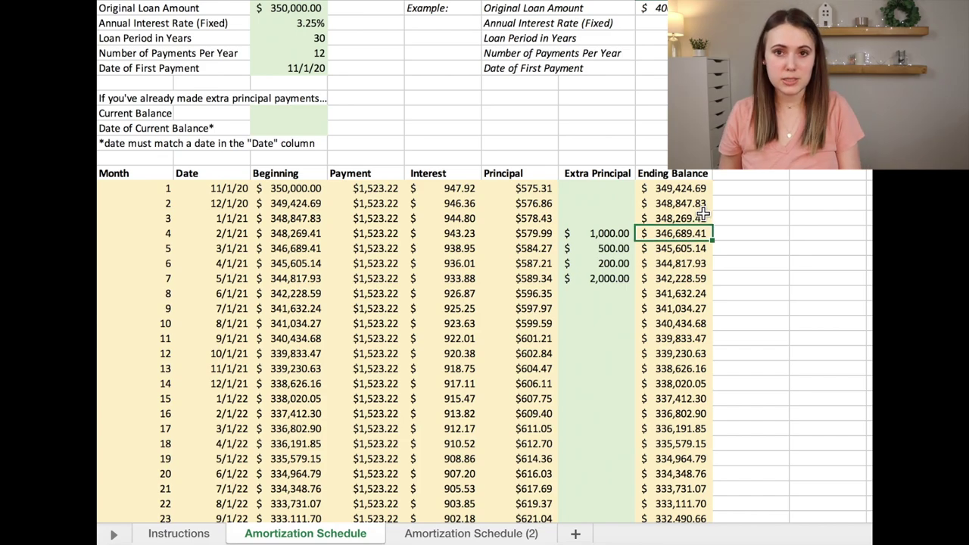
{"action": "left_click", "coordinate": [295, 113]}
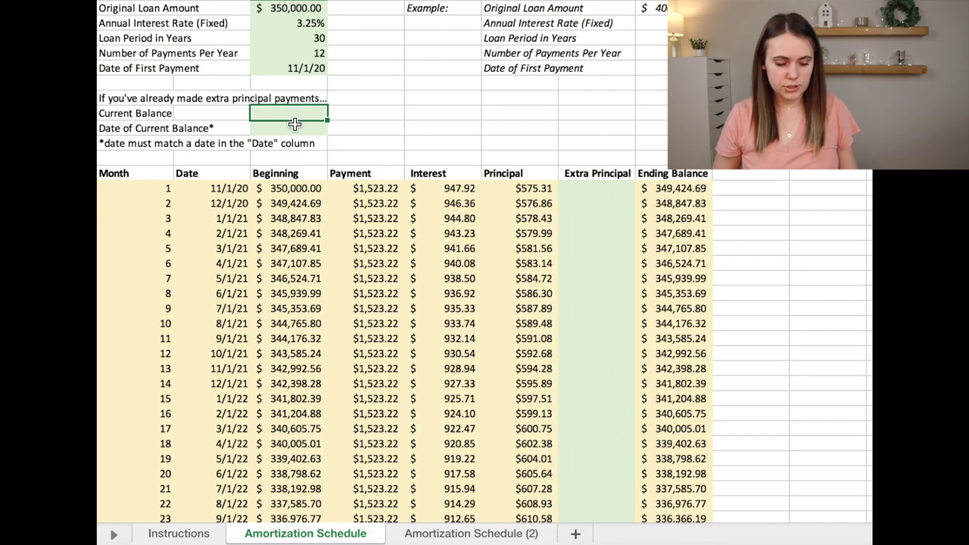
- Enter a current balance of 320,000 dated 2/1/21 and check the matching 2/1/21 row
{"action": "left_click", "coordinate": [295, 128]}
{"action": "left_click", "coordinate": [296, 118]}
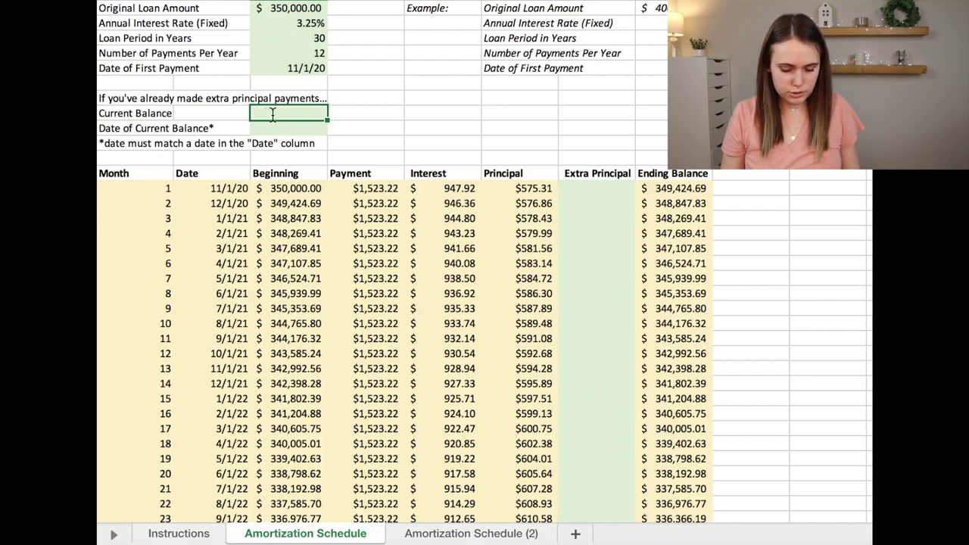
{"action": "type", "text": "320000"}
{"action": "key", "text": "Return"}
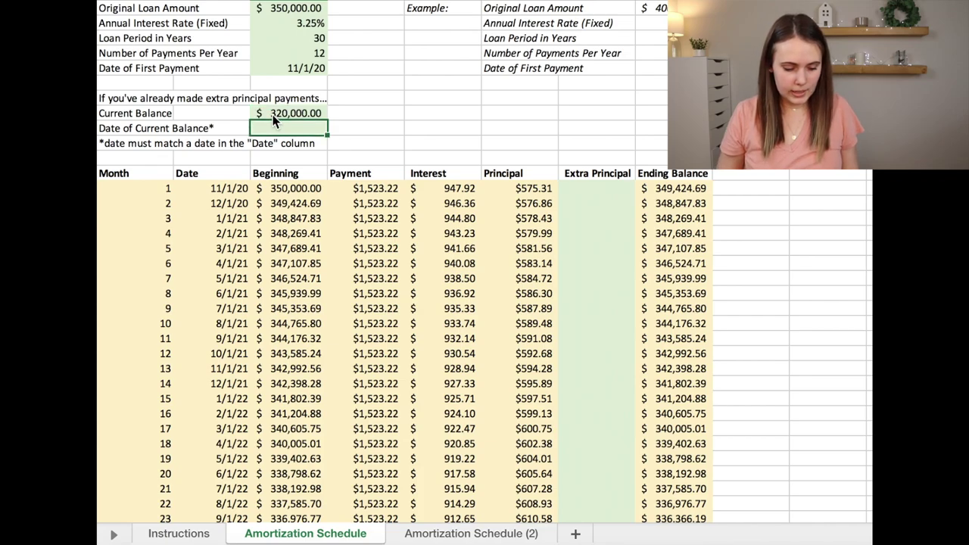
{"action": "type", "text": "2/1/21"}
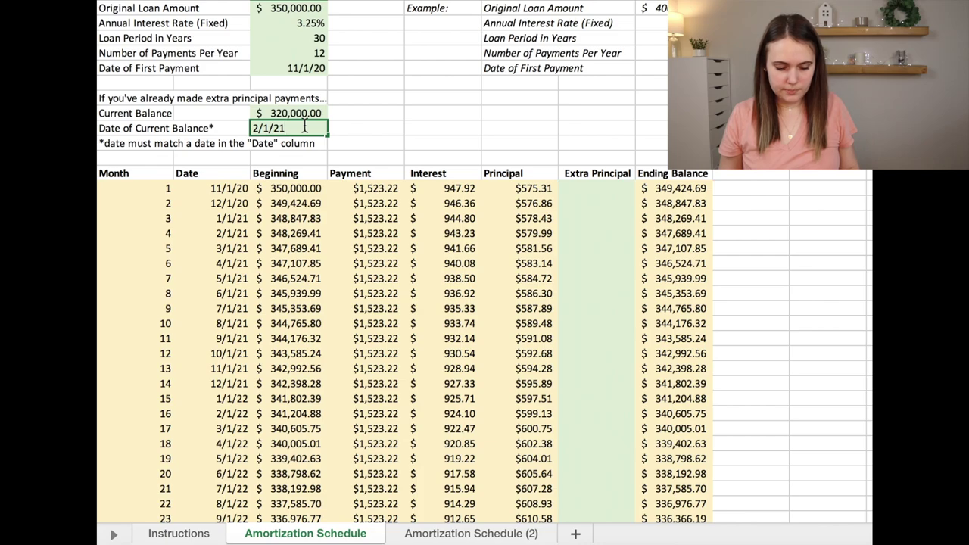
{"action": "key", "text": "Return"}
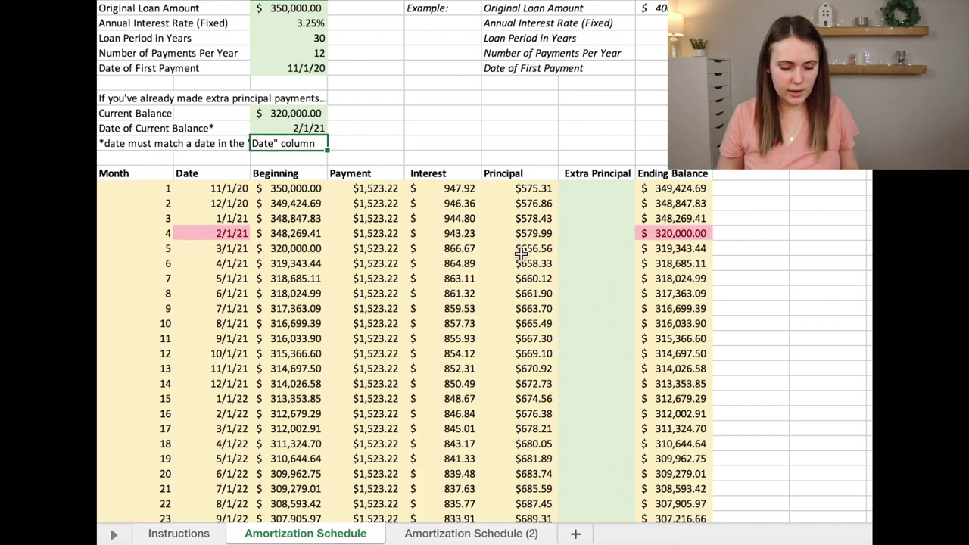
{"action": "left_click", "coordinate": [199, 234]}
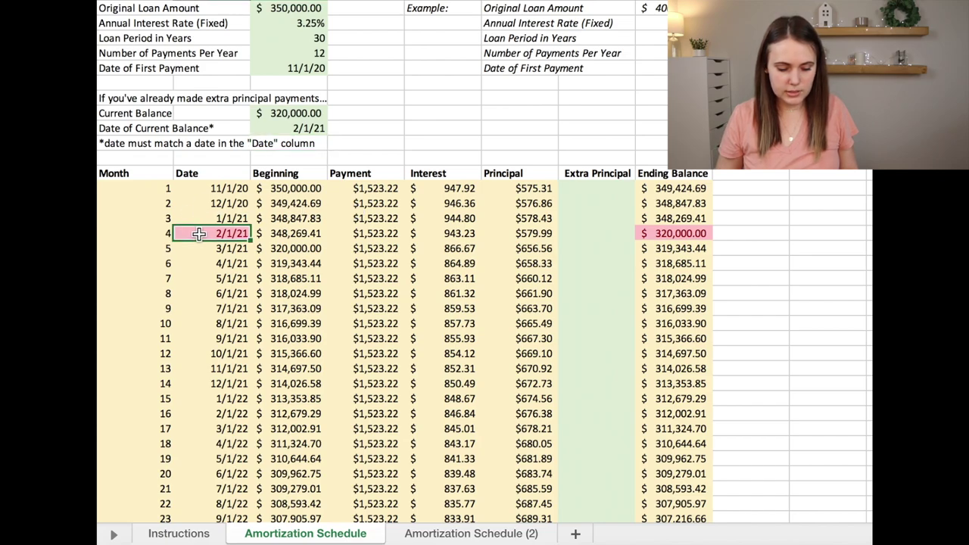
{"action": "left_click", "coordinate": [672, 235]}
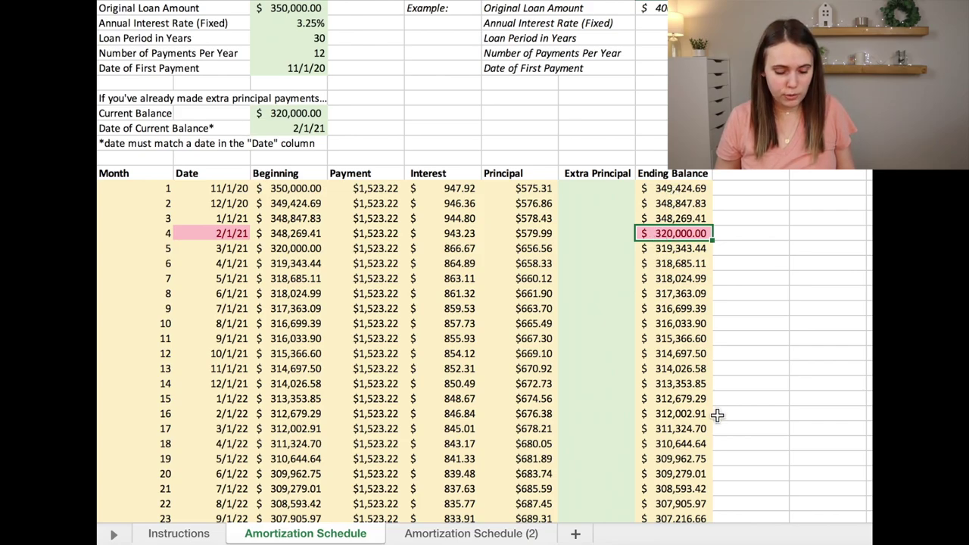
{"action": "scroll", "coordinate": [778, 402], "scroll_direction": "down", "scroll_amount": 20}
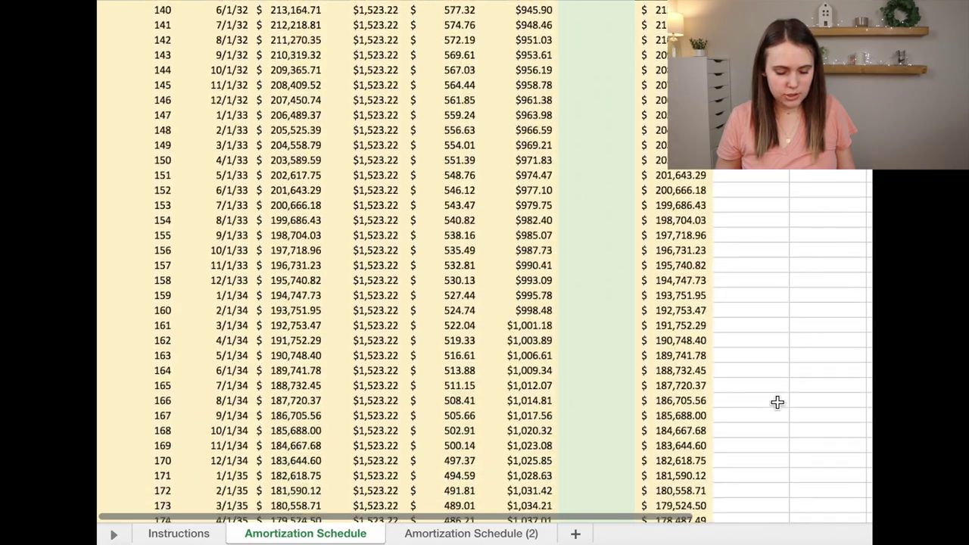
{"action": "scroll", "coordinate": [777, 402], "scroll_direction": "down", "scroll_amount": 20}
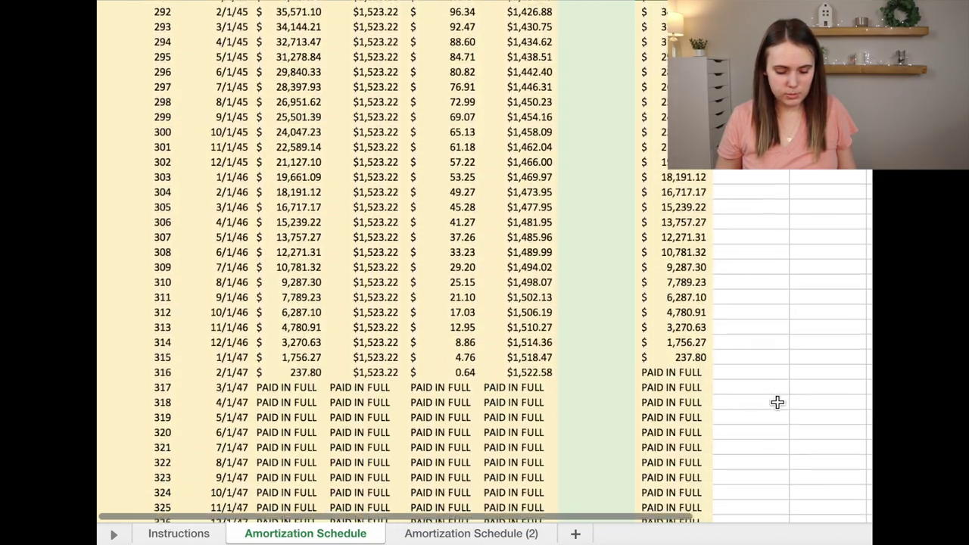
{"action": "scroll", "coordinate": [778, 402], "scroll_direction": "down", "scroll_amount": 6}
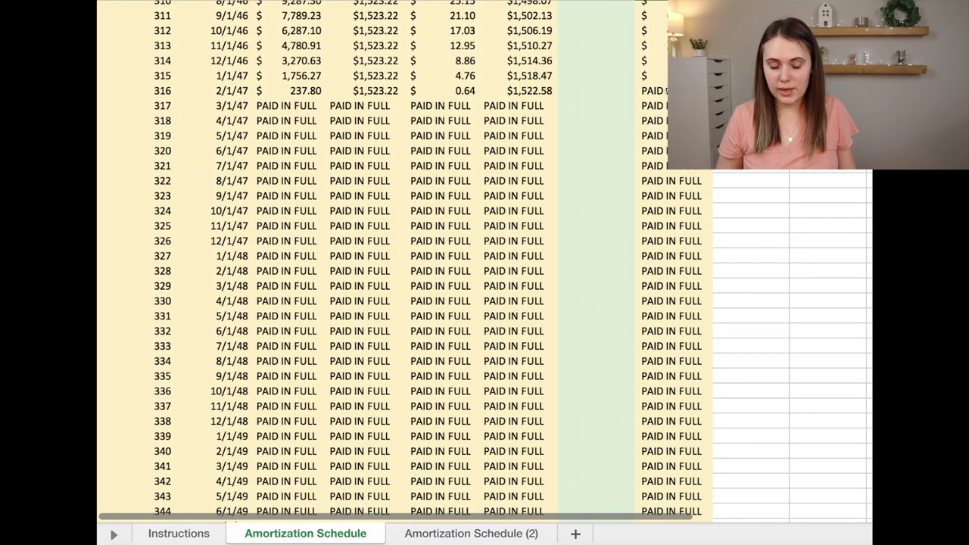
{"action": "scroll", "coordinate": [748, 271], "scroll_direction": "down", "scroll_amount": 5}
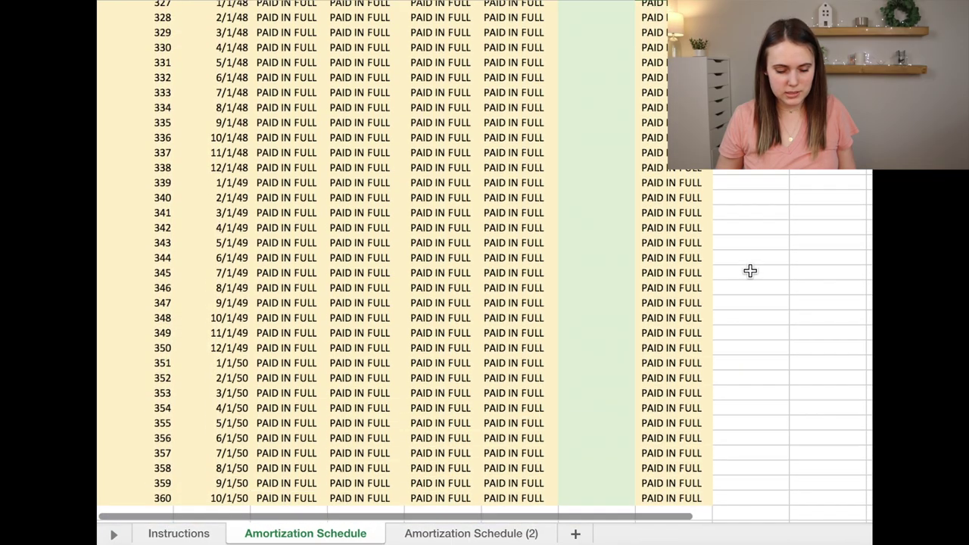
{"action": "scroll", "coordinate": [749, 271], "scroll_direction": "up", "scroll_amount": 20}
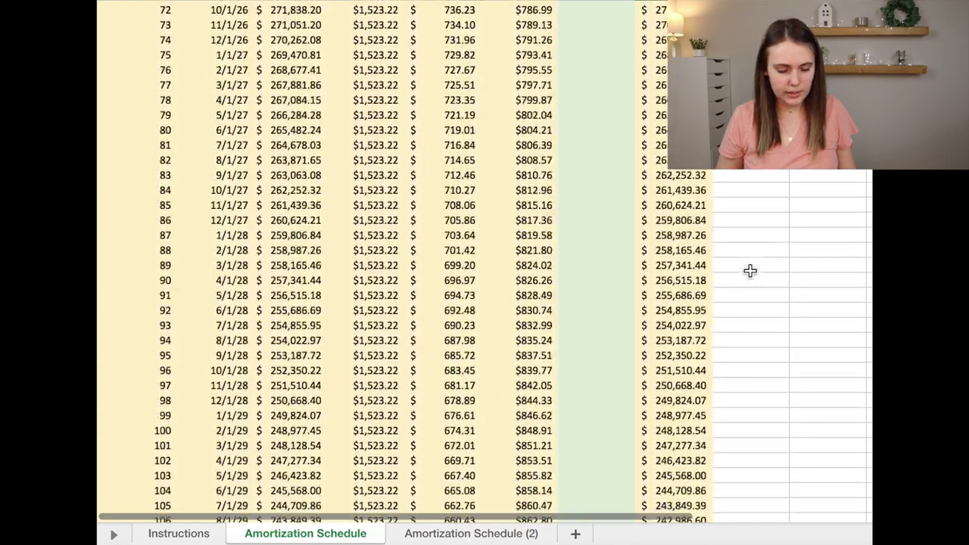
{"action": "scroll", "coordinate": [750, 271], "scroll_direction": "up", "scroll_amount": 5}
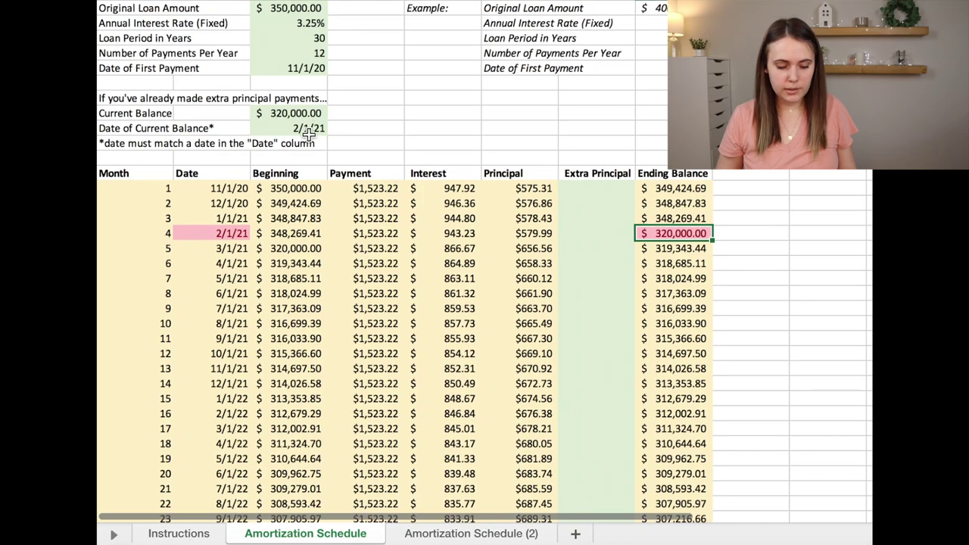
{"action": "left_click", "coordinate": [313, 128]}
{"action": "type", "text": "2/1/2021"}
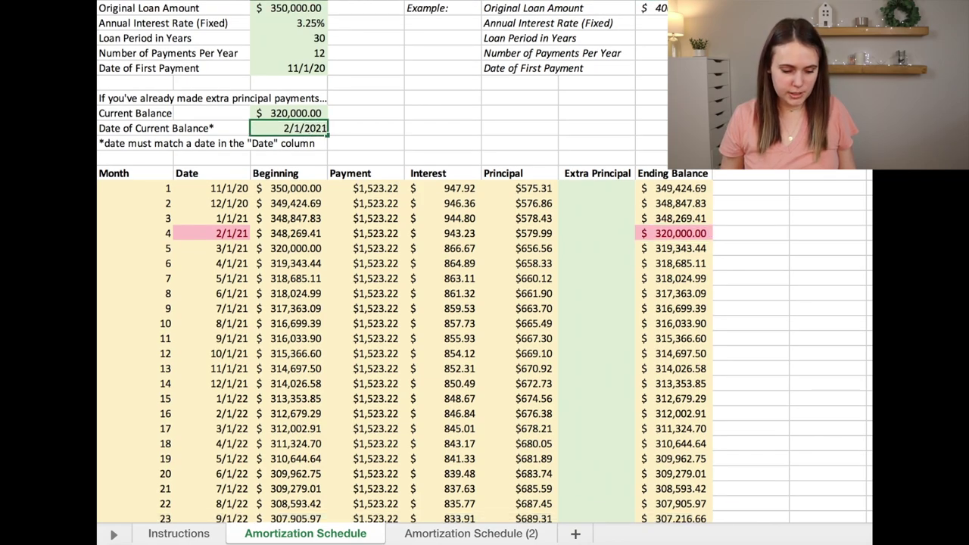
{"action": "key", "text": "BackSpace"}
{"action": "key", "text": "BackSpace"}
{"action": "key", "text": "BackSpace"}
{"action": "key", "text": "BackSpace"}
{"action": "key", "text": "BackSpace"}
{"action": "type", "text": "1/2021"}
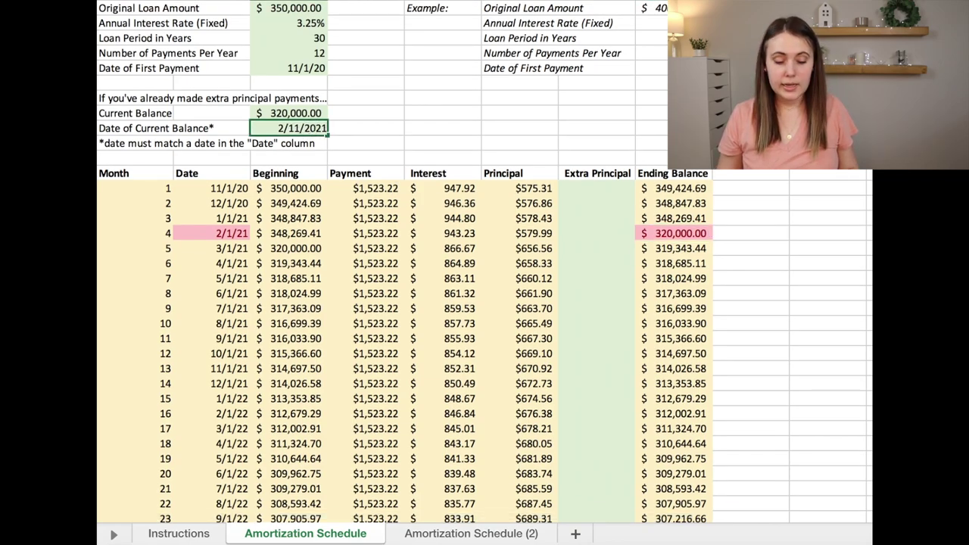
{"action": "key", "text": "Return"}
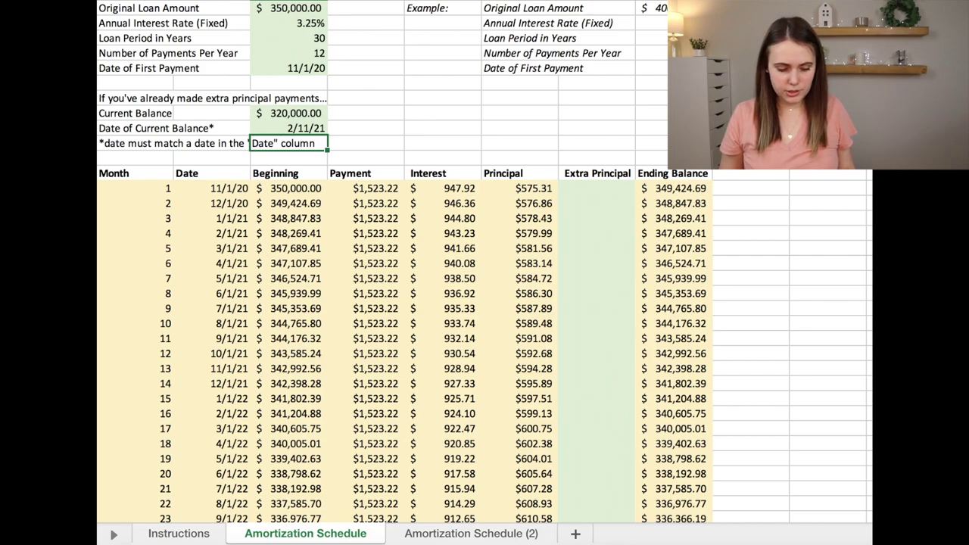
{"action": "left_click", "coordinate": [288, 128]}
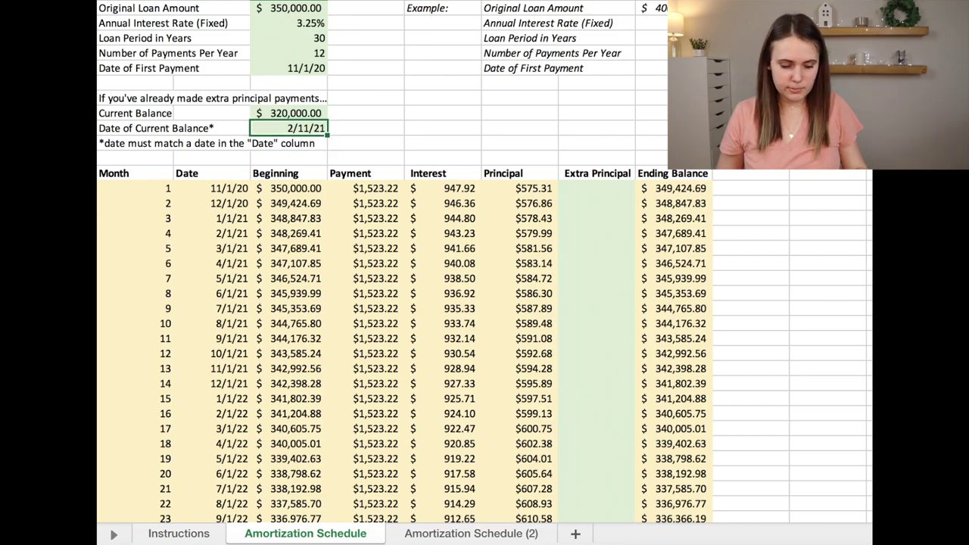
{"action": "key", "text": "F2"}
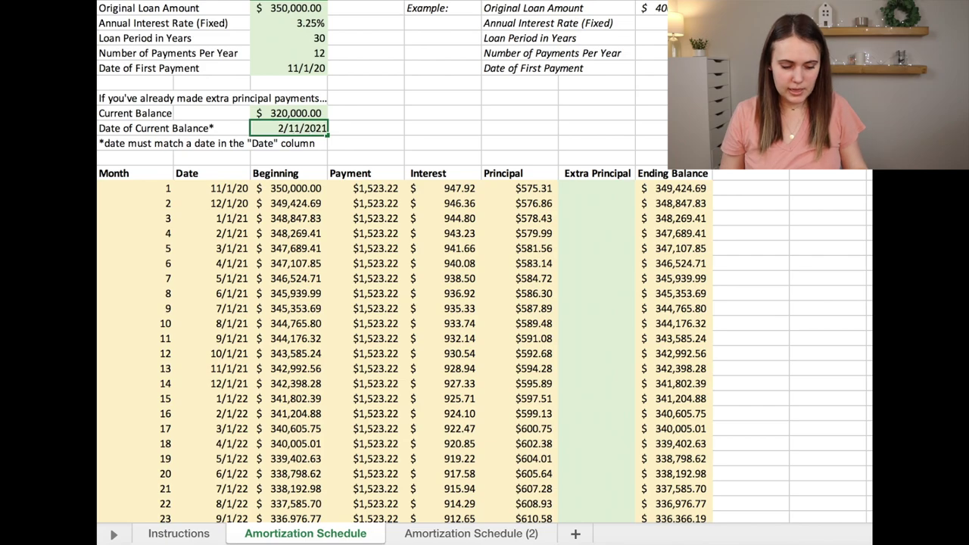
{"action": "key", "text": "BackSpace"}
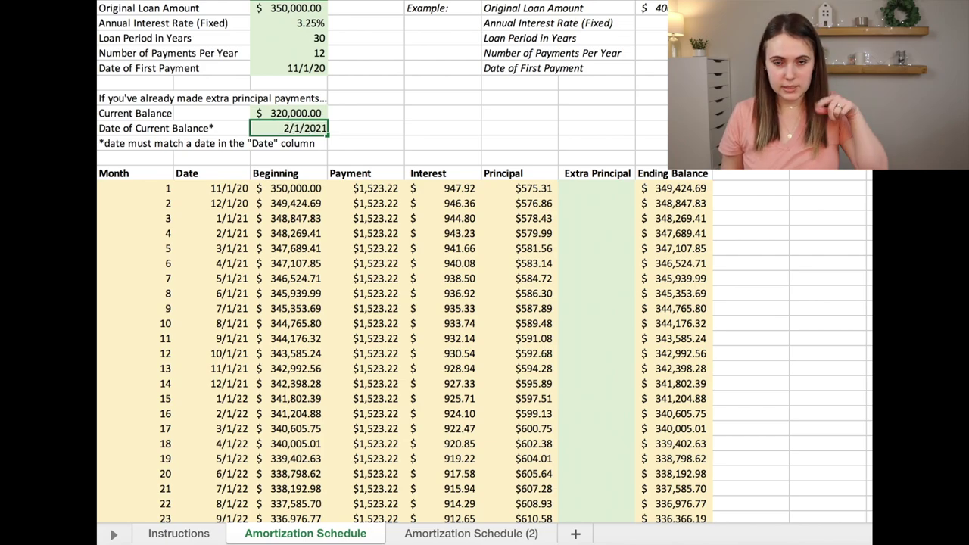
{"action": "key", "text": "Return"}
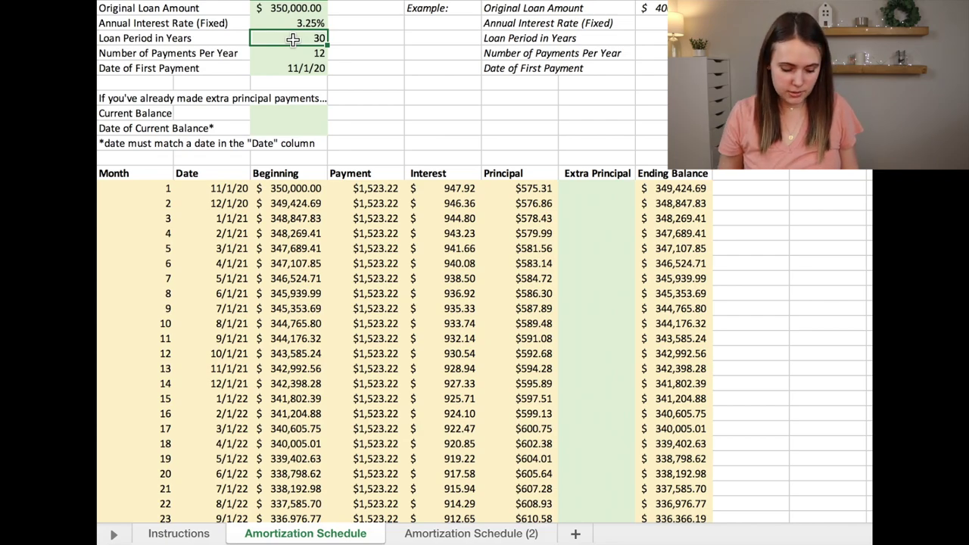
- Change the loan period to 15 years and locate the month the loan is paid in full
{"action": "type", "text": "15"}
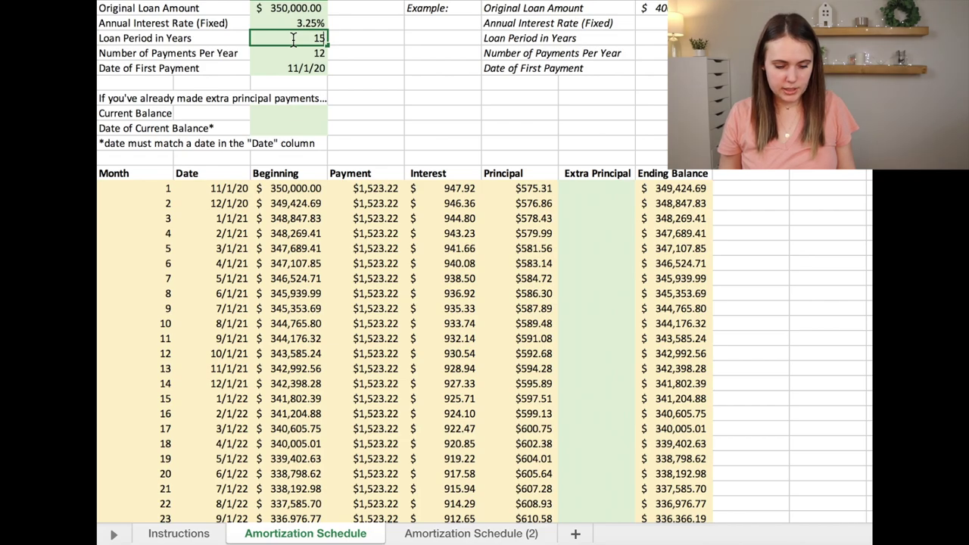
{"action": "key", "text": "Return"}
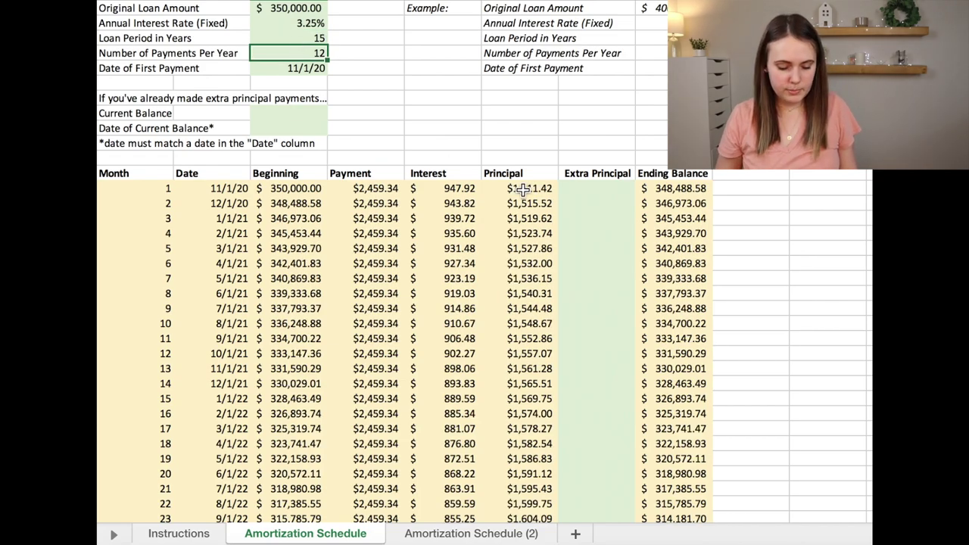
{"action": "scroll", "coordinate": [645, 380], "scroll_direction": "down", "scroll_amount": 20}
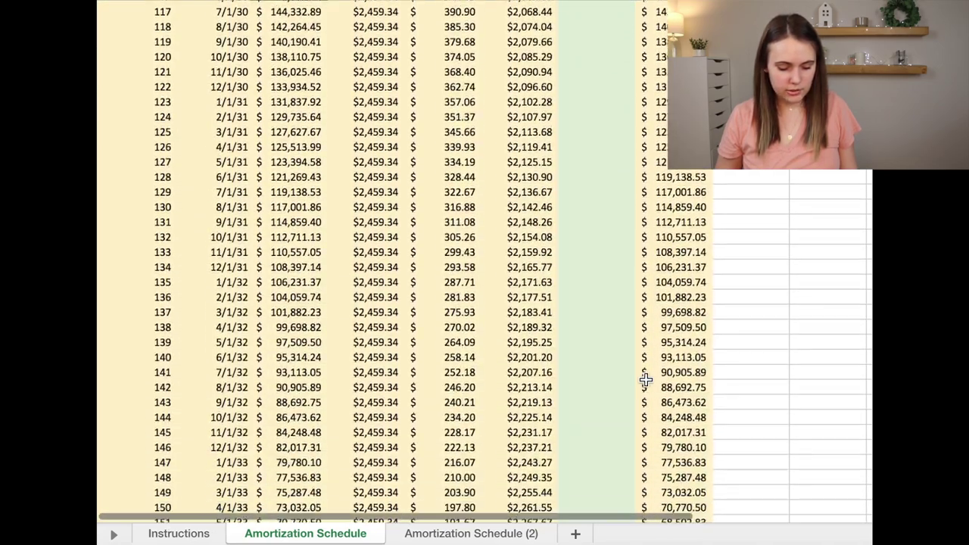
{"action": "scroll", "coordinate": [645, 380], "scroll_direction": "down", "scroll_amount": 16}
{"action": "left_click", "coordinate": [689, 168]}
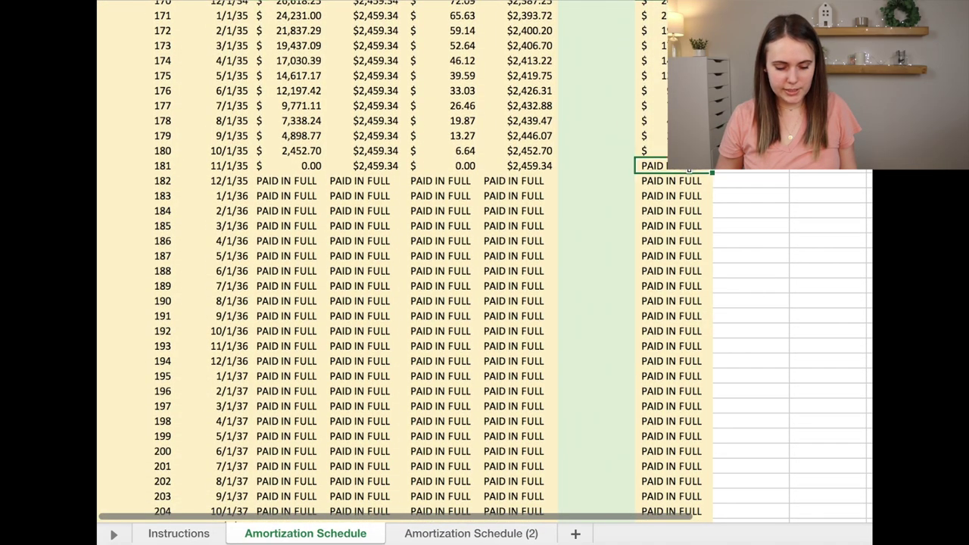
{"action": "scroll", "coordinate": [742, 182], "scroll_direction": "down", "scroll_amount": 20}
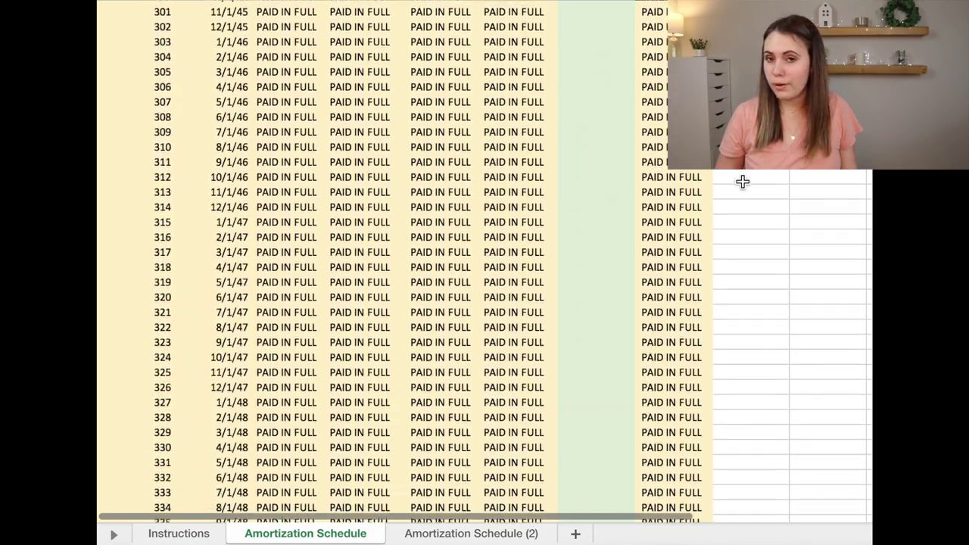
{"action": "scroll", "coordinate": [743, 181], "scroll_direction": "down", "scroll_amount": 13}
{"action": "scroll", "coordinate": [742, 182], "scroll_direction": "up", "scroll_amount": 16}
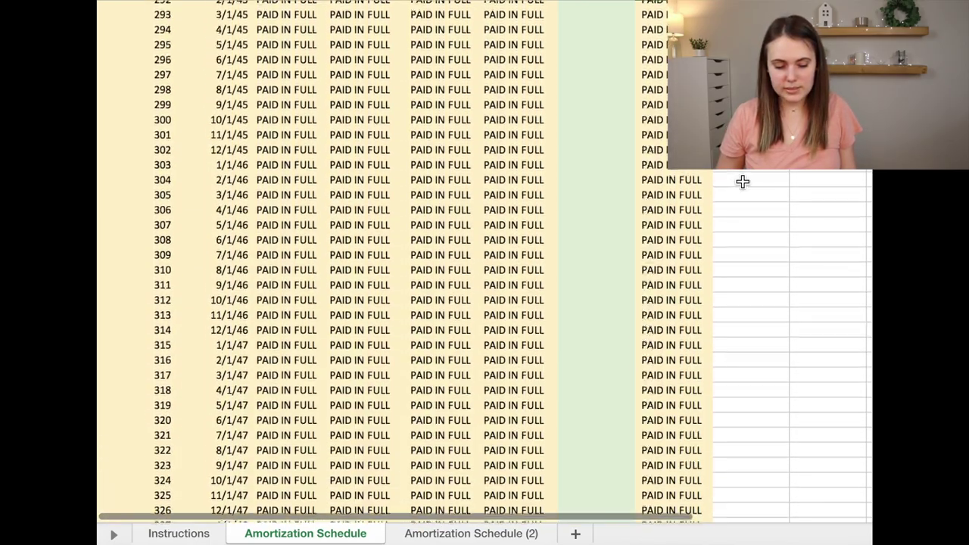
{"action": "scroll", "coordinate": [743, 182], "scroll_direction": "up", "scroll_amount": 20}
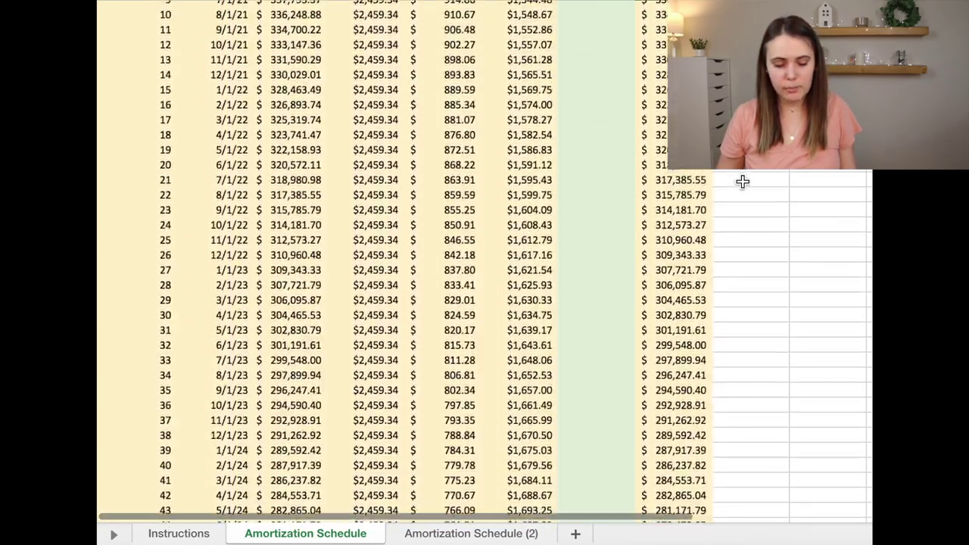
{"action": "scroll", "coordinate": [743, 181], "scroll_direction": "up", "scroll_amount": 6}
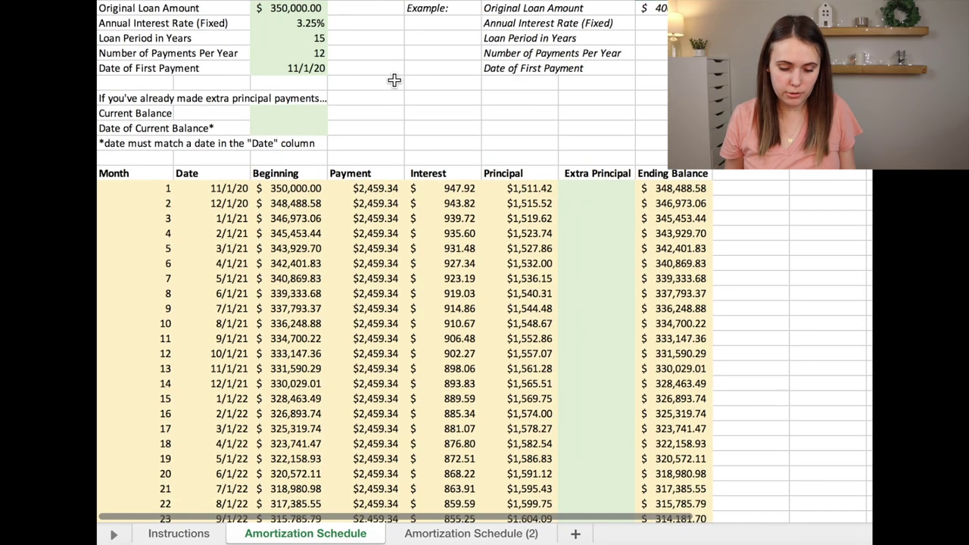